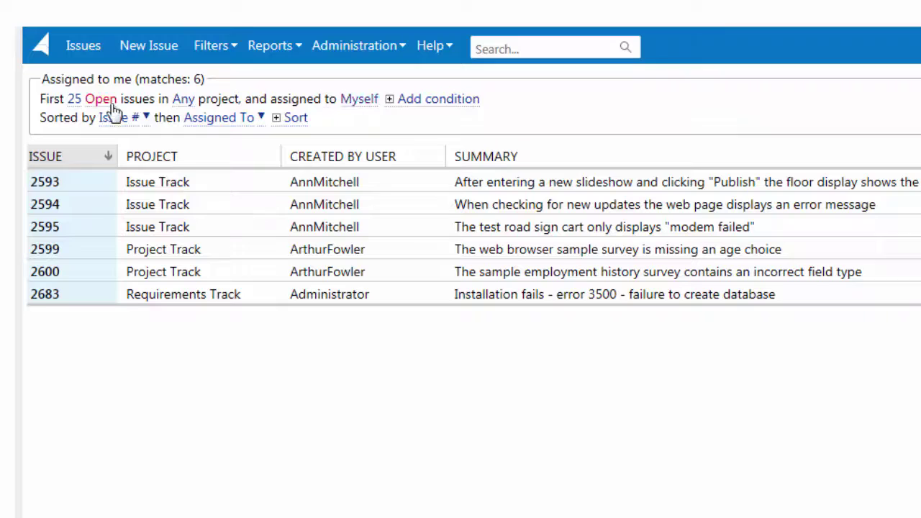
# Review the list-count, status and project filter choices, leaving Project as Any.
pyautogui.click(74, 100)
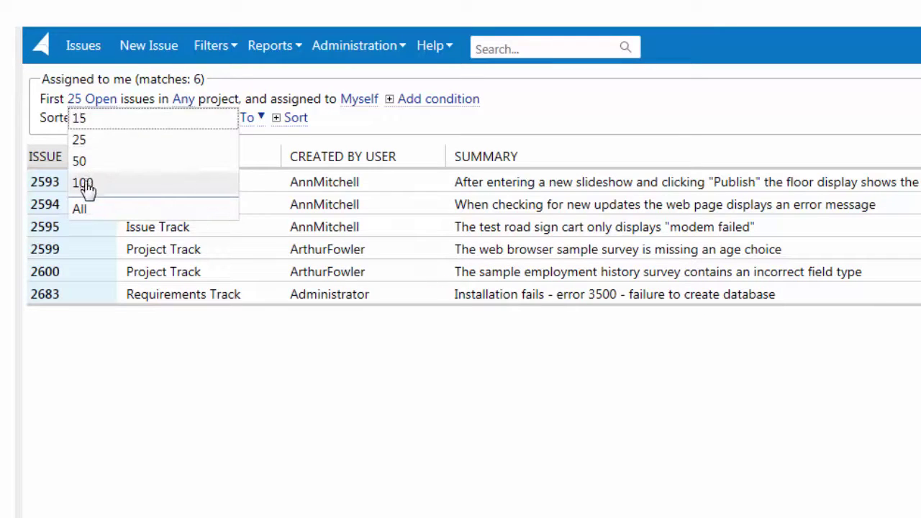
pyautogui.click(94, 100)
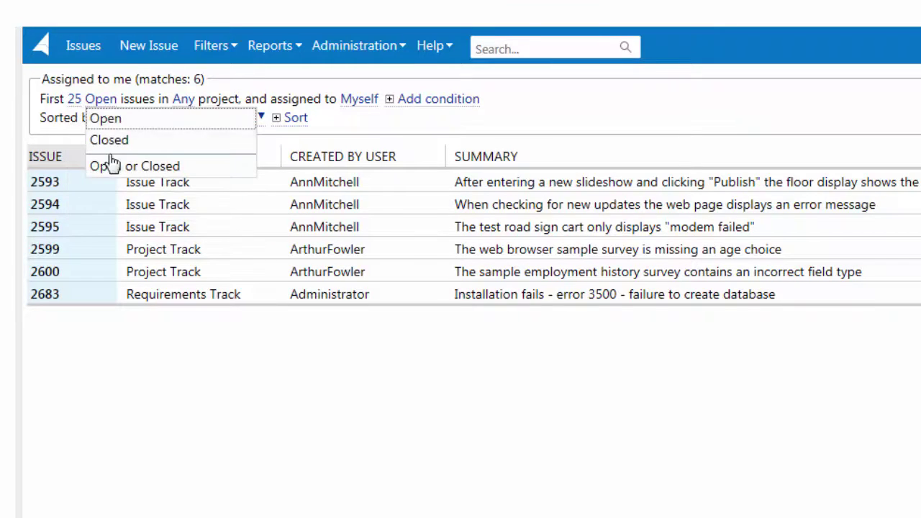
pyautogui.click(179, 99)
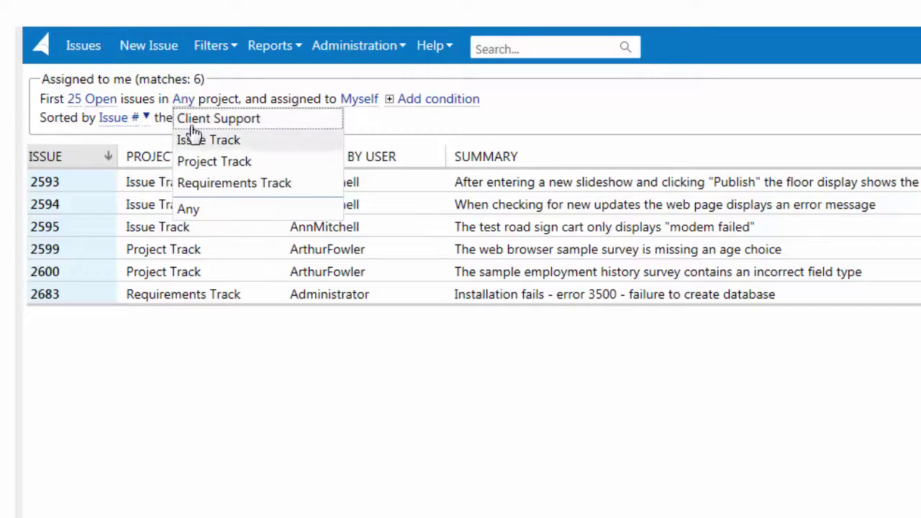
pyautogui.click(186, 101)
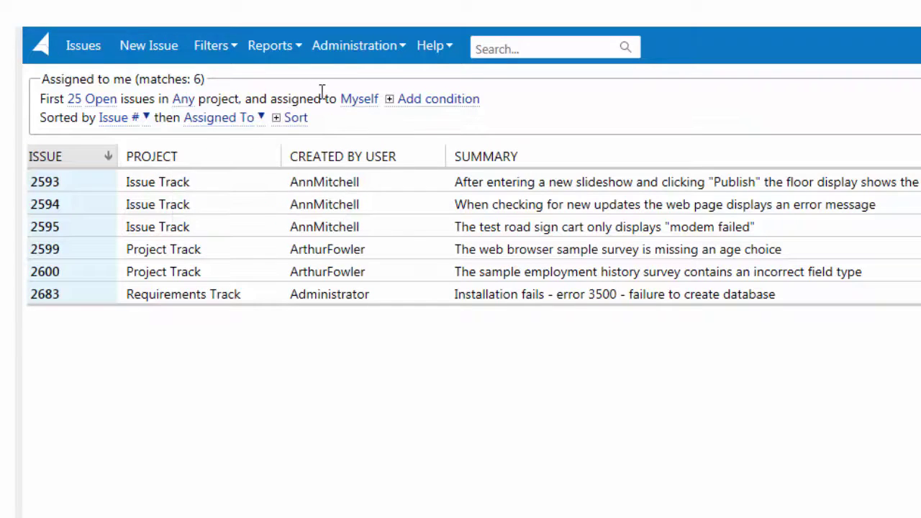
# Add a Severity is Crash condition to the filter, leaving three matching issues.
pyautogui.click(395, 108)
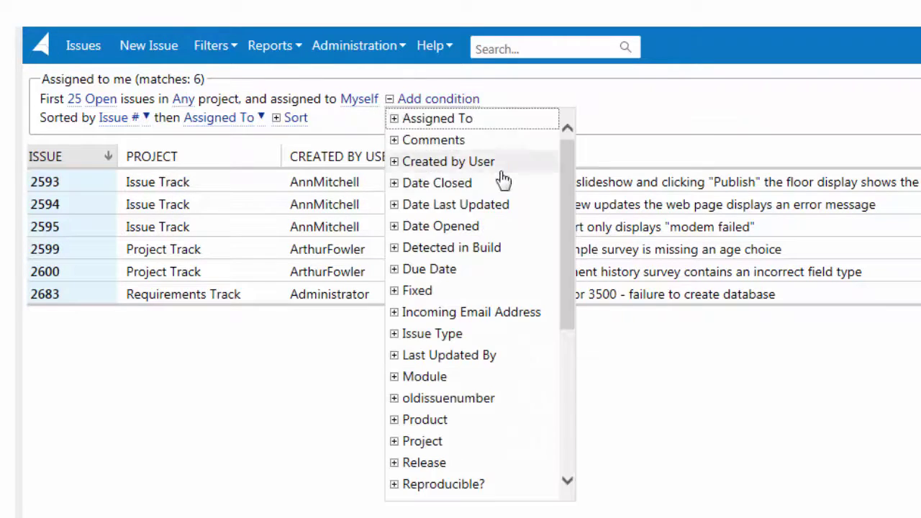
pyautogui.moveTo(569, 208); pyautogui.dragTo(560, 307)
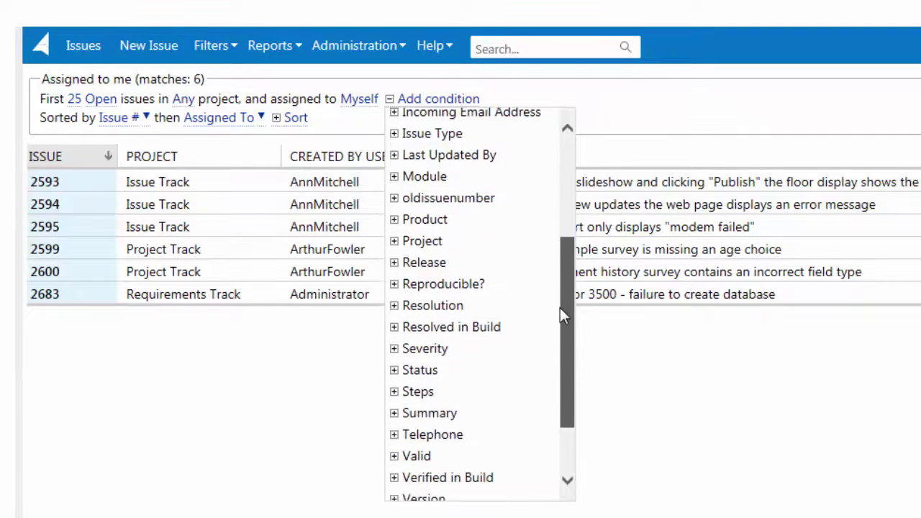
pyautogui.click(401, 348)
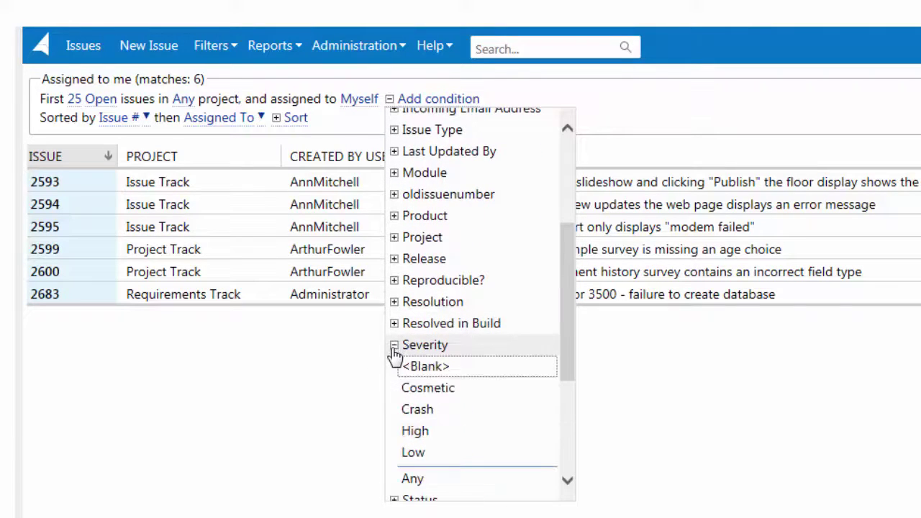
pyautogui.click(414, 415)
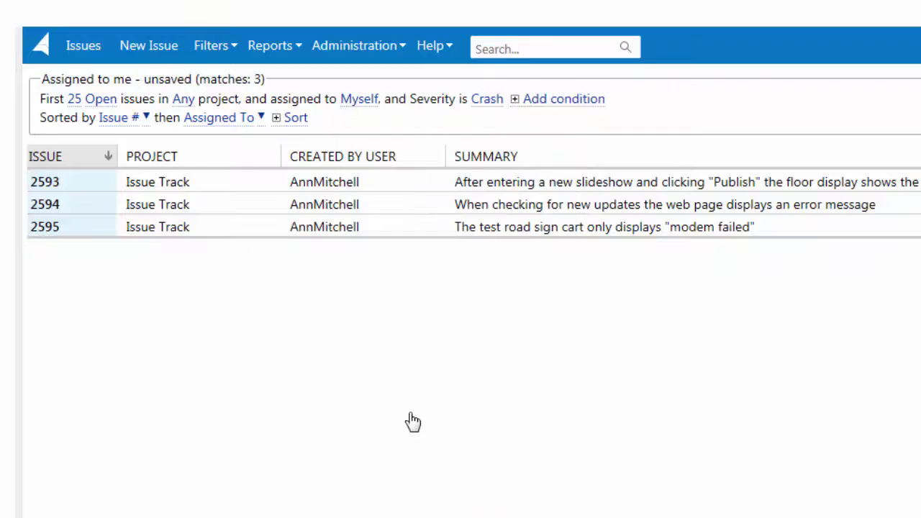
# Add an Assigned To condition that also includes another user.
pyautogui.click(518, 105)
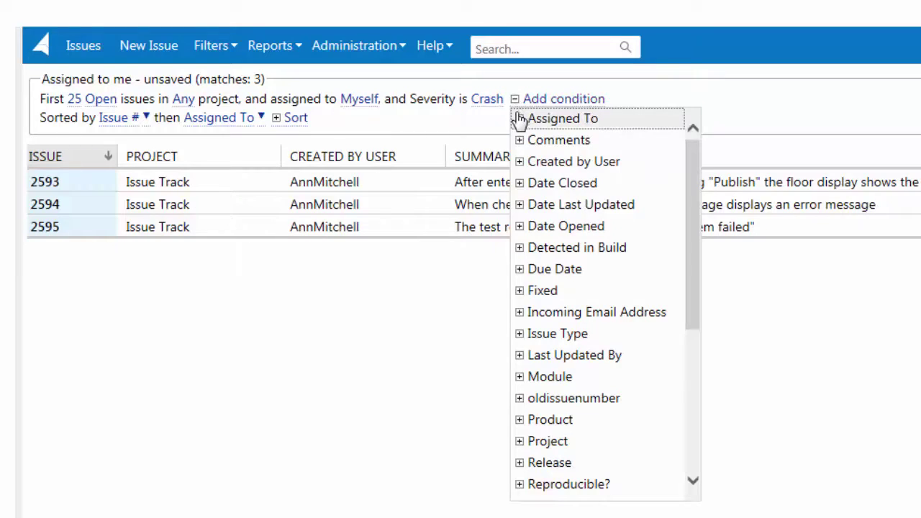
pyautogui.click(519, 120)
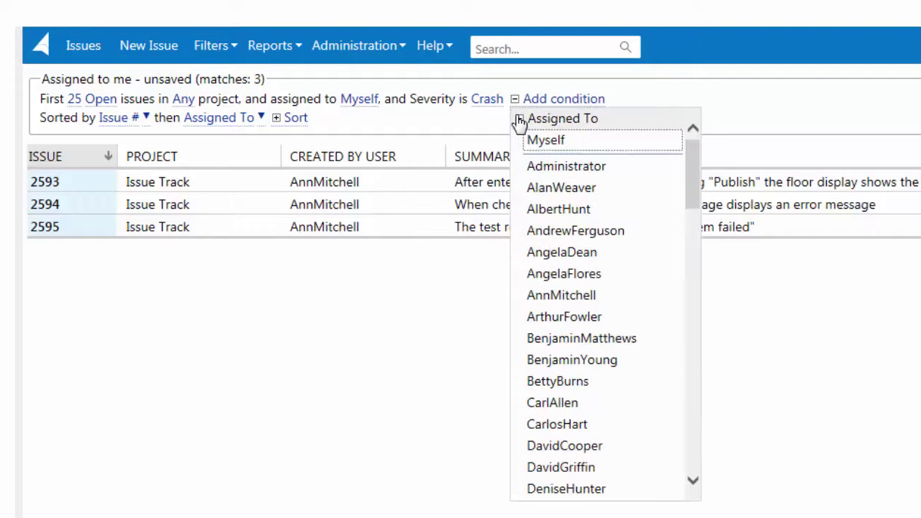
pyautogui.click(538, 189)
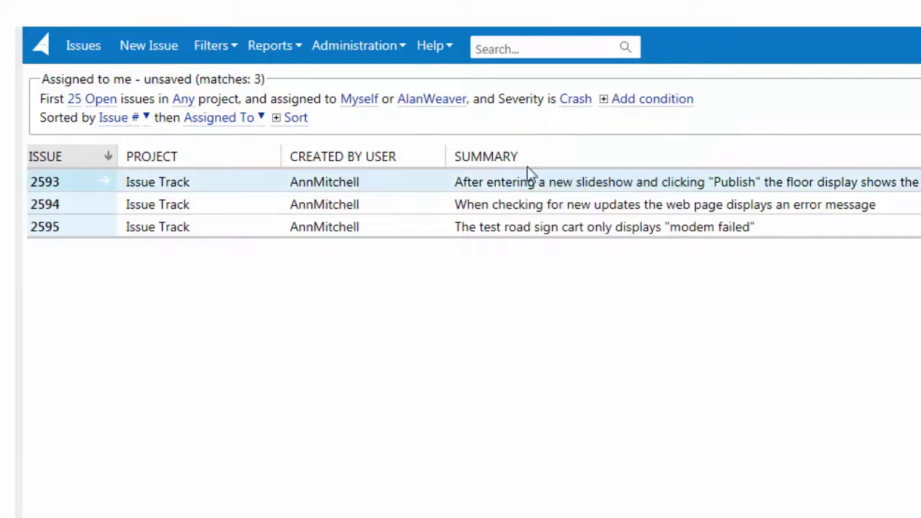
# Remove the extra assignee and drop the Crash severity condition.
pyautogui.click(419, 112)
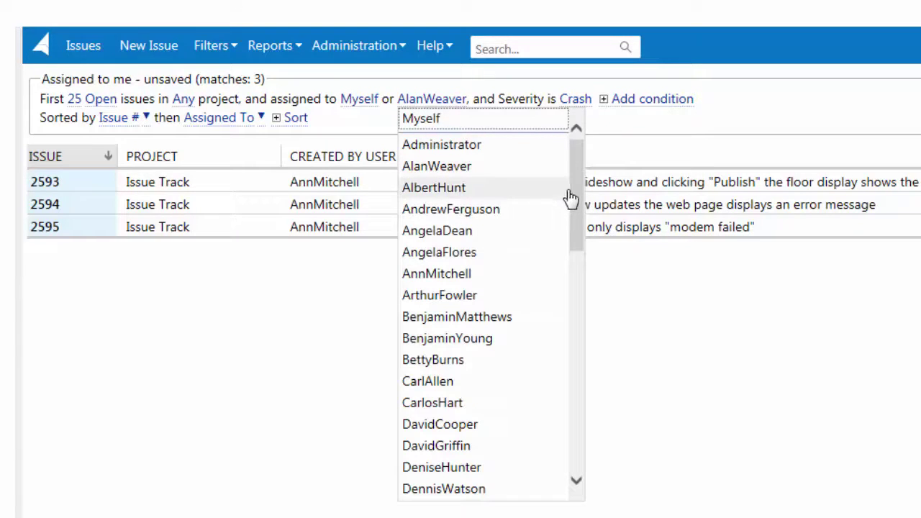
pyautogui.moveTo(572, 194); pyautogui.dragTo(579, 447)
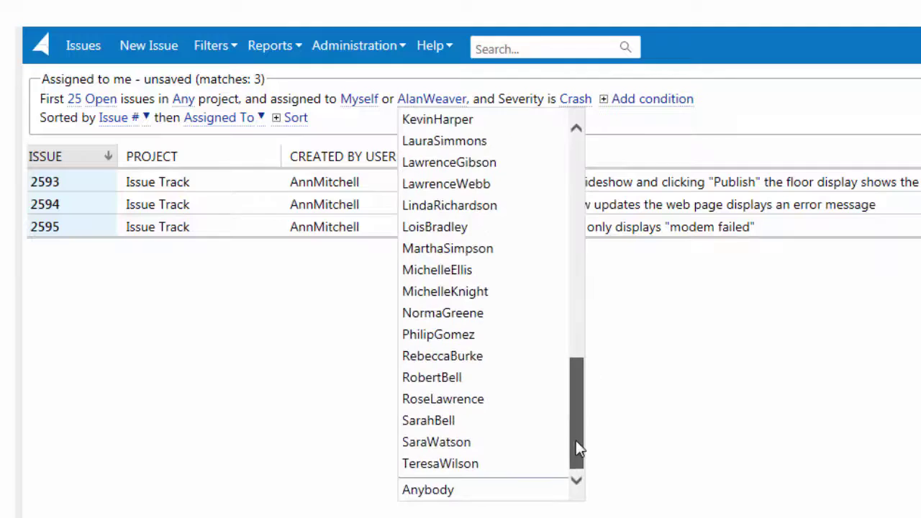
pyautogui.click(485, 490)
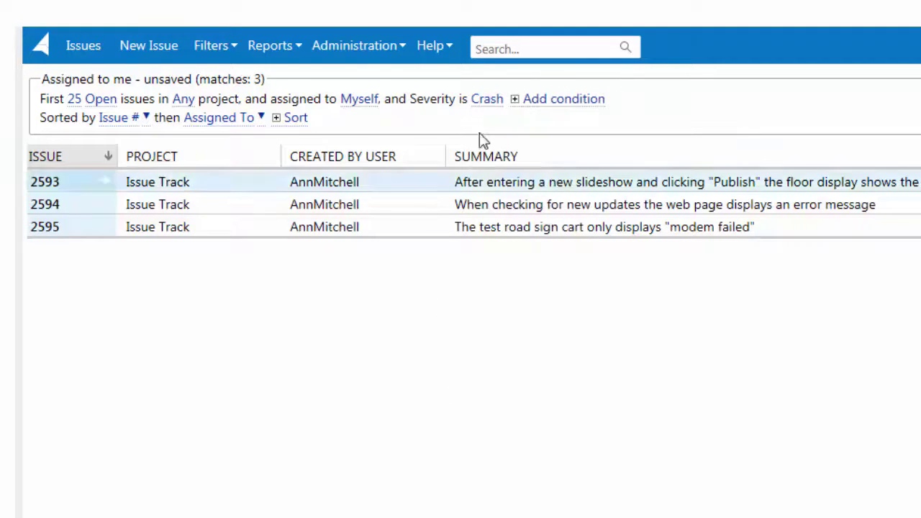
pyautogui.click(489, 104)
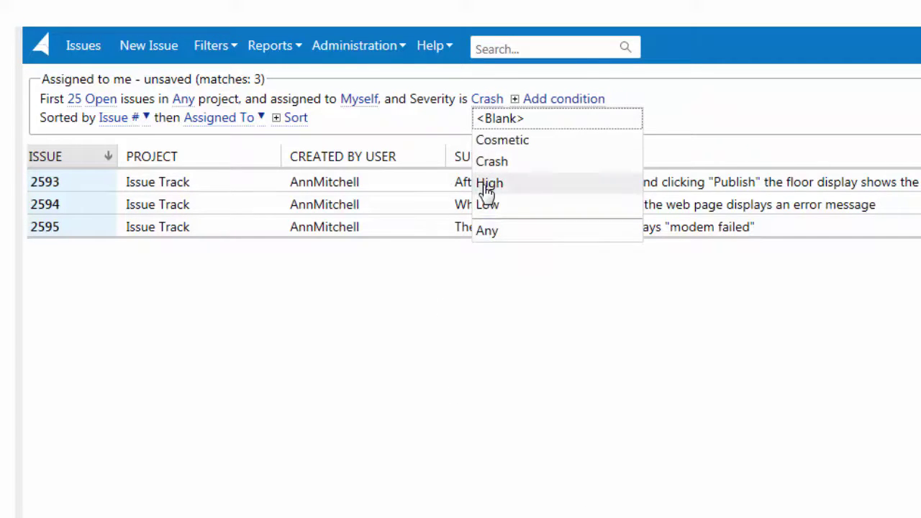
pyautogui.click(483, 231)
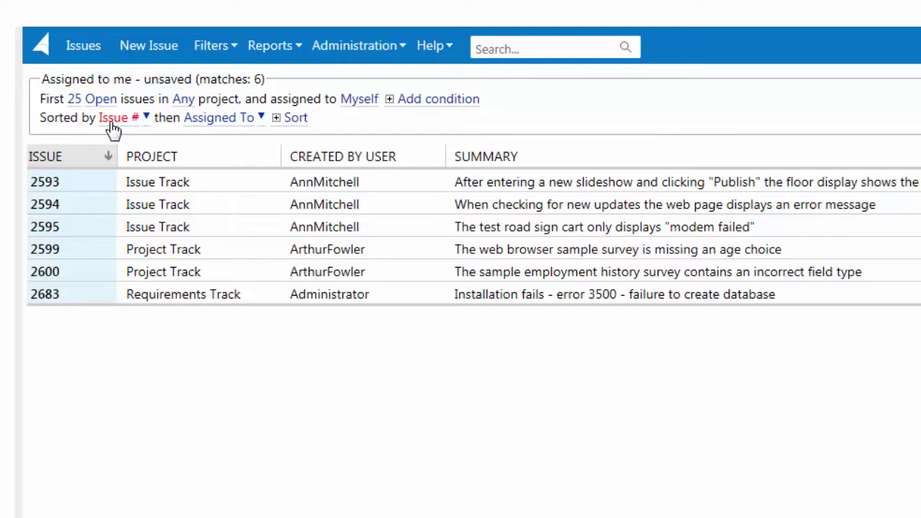
pyautogui.click(184, 160)
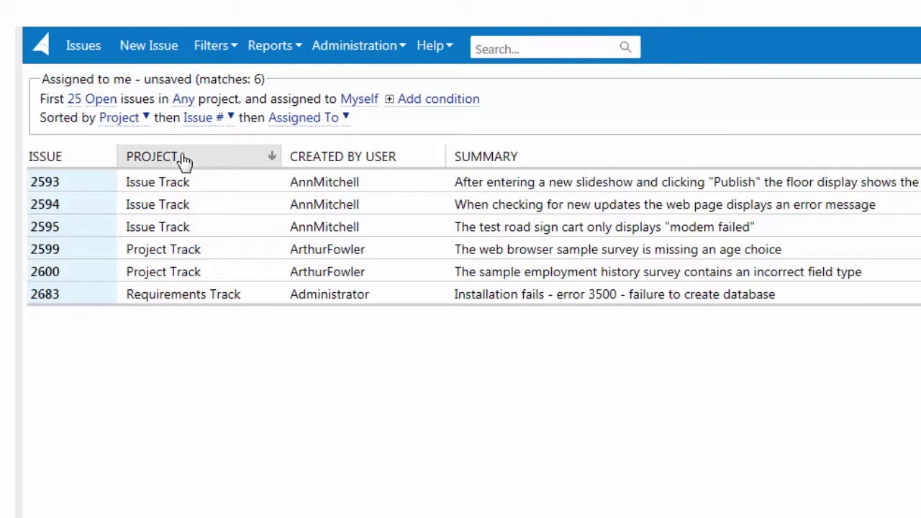
pyautogui.click(119, 119)
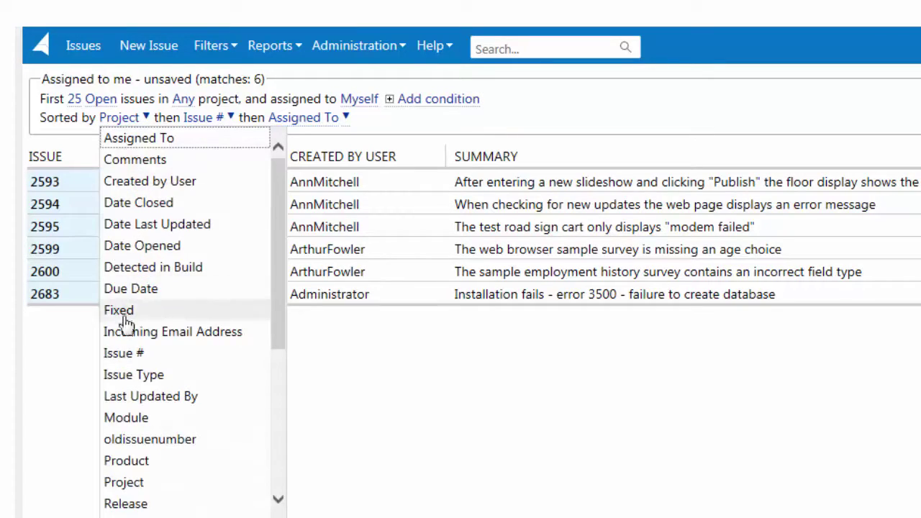
pyautogui.click(118, 353)
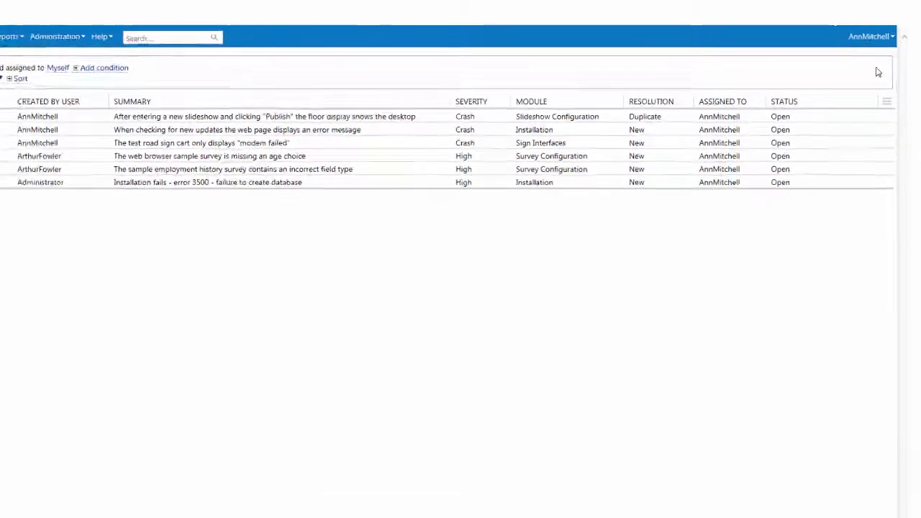
# Add Date Last Updated and Last Updated By columns above Summary and remove Created by User.
pyautogui.click(889, 90)
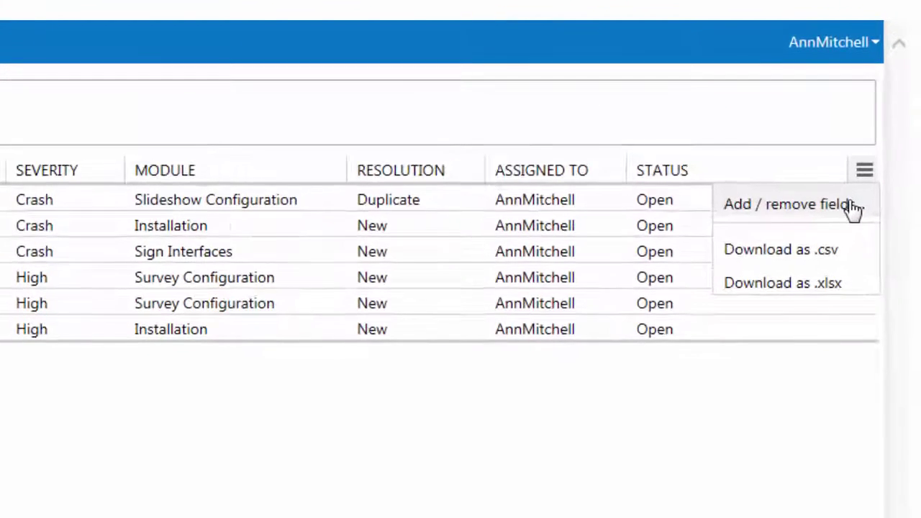
pyautogui.click(854, 208)
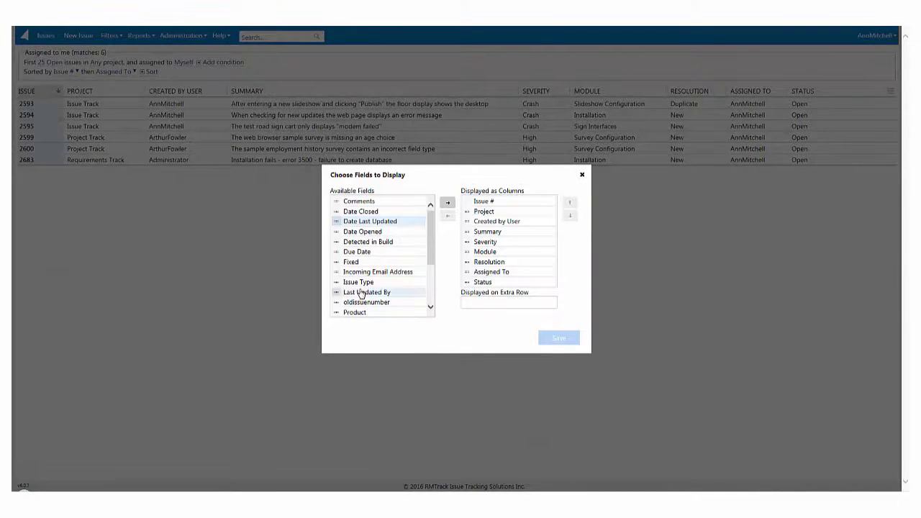
pyautogui.moveTo(336, 293); pyautogui.dragTo(497, 239)
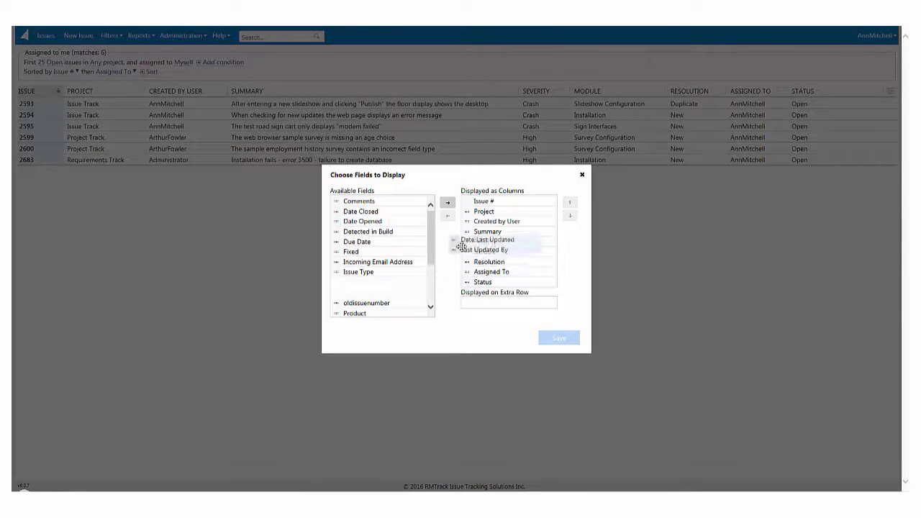
pyautogui.click(570, 204)
pyautogui.click(509, 224)
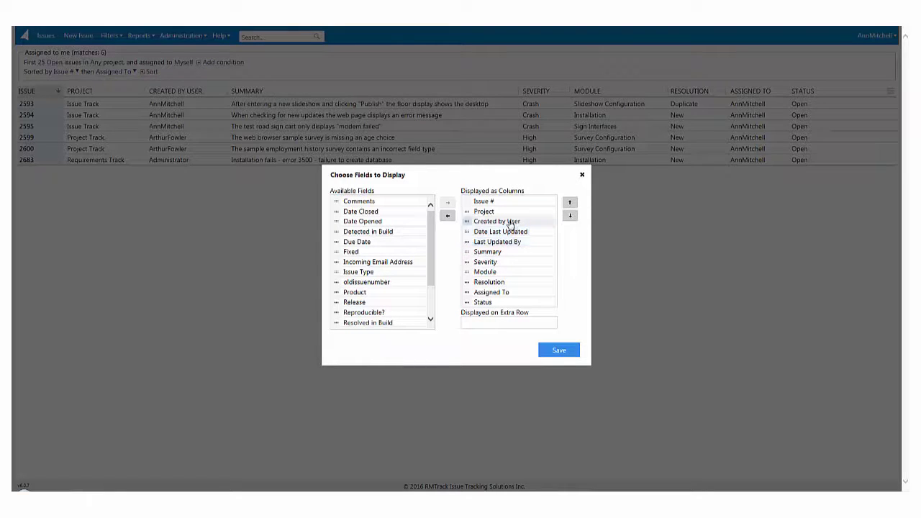
pyautogui.click(447, 216)
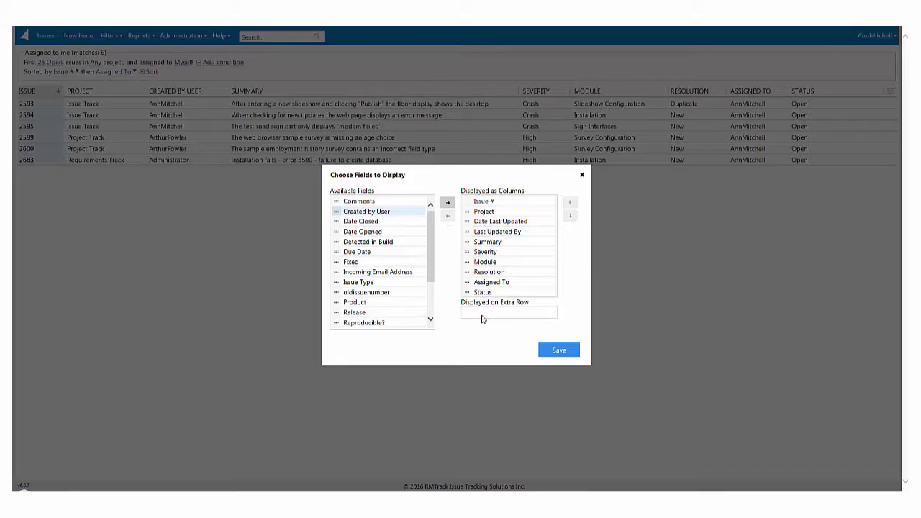
# Save the column layout, then move Date & Time Last Updated between Summary and Module and widen it.
pyautogui.click(557, 351)
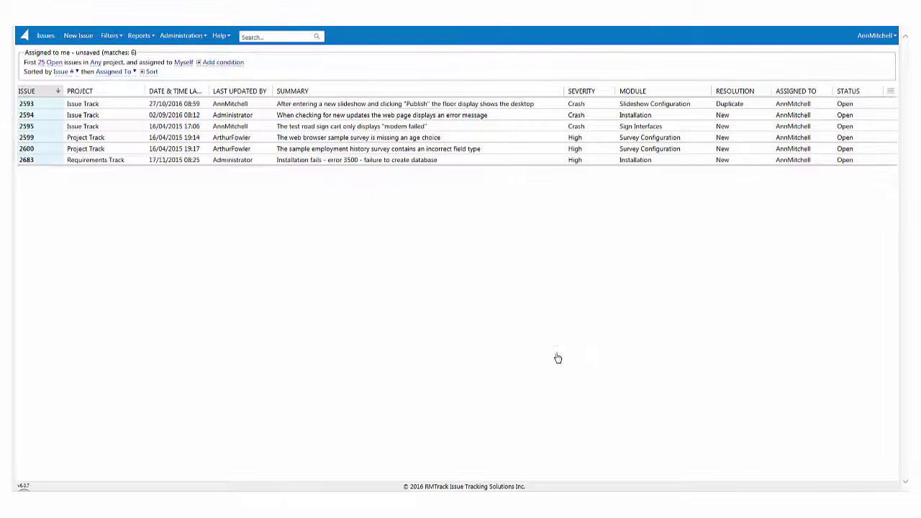
pyautogui.moveTo(272, 93); pyautogui.dragTo(608, 96)
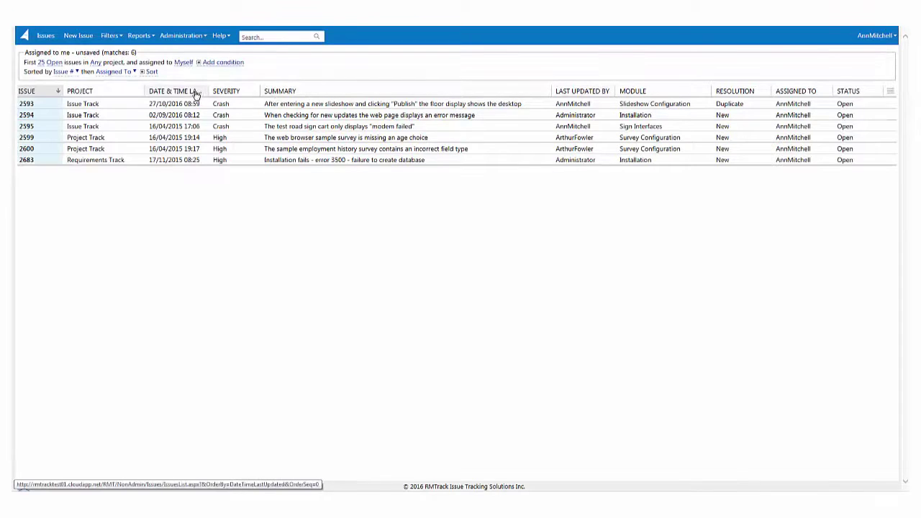
pyautogui.moveTo(195, 91); pyautogui.dragTo(612, 94)
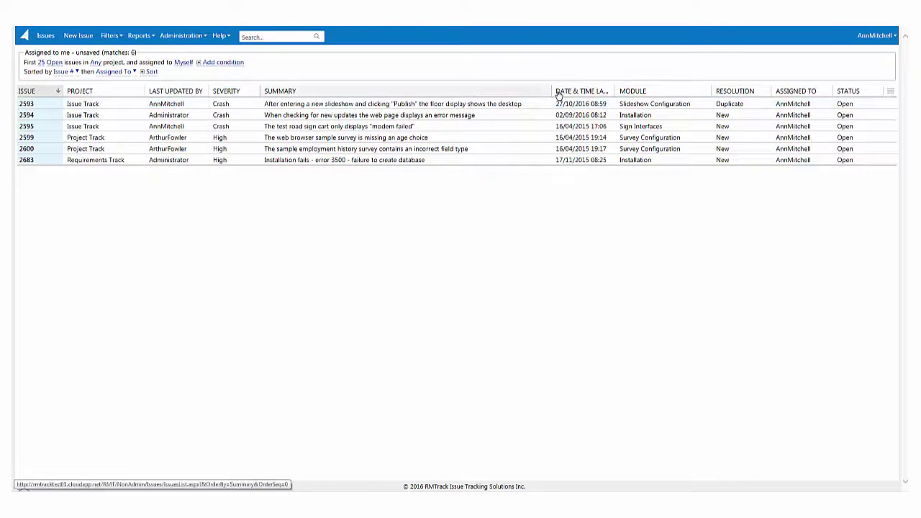
pyautogui.moveTo(553, 92)
pyautogui.mouseDown()
pyautogui.moveTo(519, 95)
pyautogui.moveTo(555, 91)
pyautogui.mouseUp()
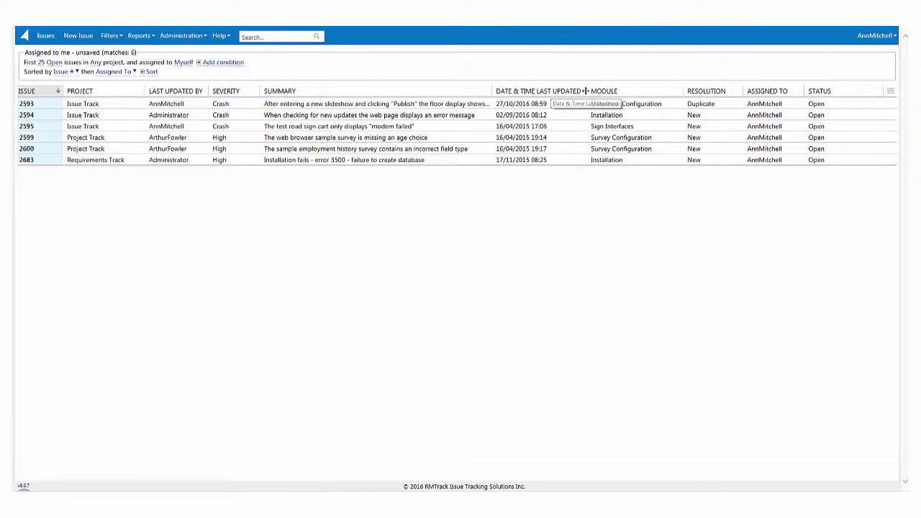
pyautogui.moveTo(555, 90); pyautogui.dragTo(587, 90)
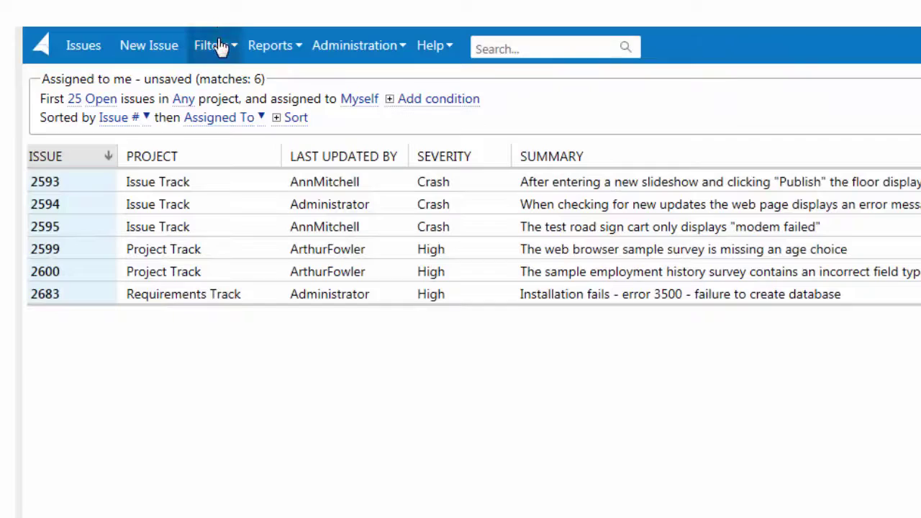
# Start saving the current list as a filter, renaming it to 'Last Updated'.
pyautogui.click(220, 47)
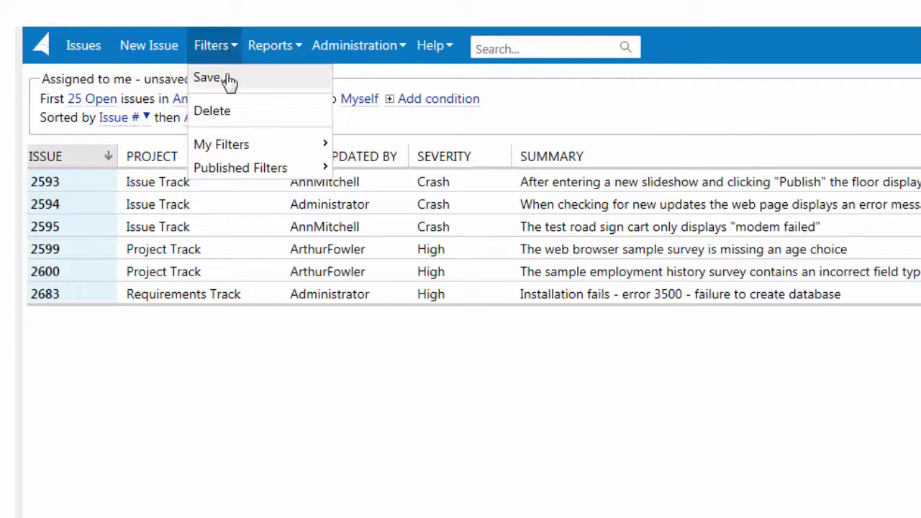
pyautogui.click(226, 79)
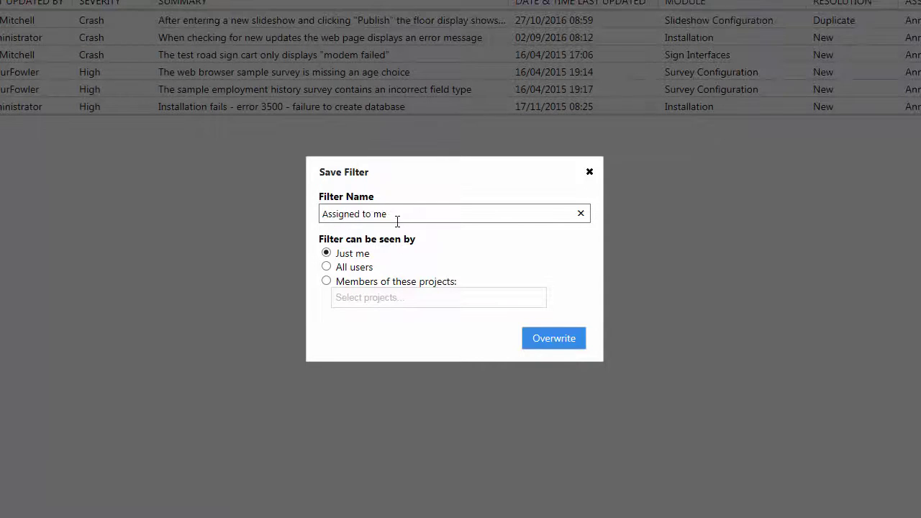
pyautogui.moveTo(396, 222); pyautogui.dragTo(276, 203)
pyautogui.write('La')
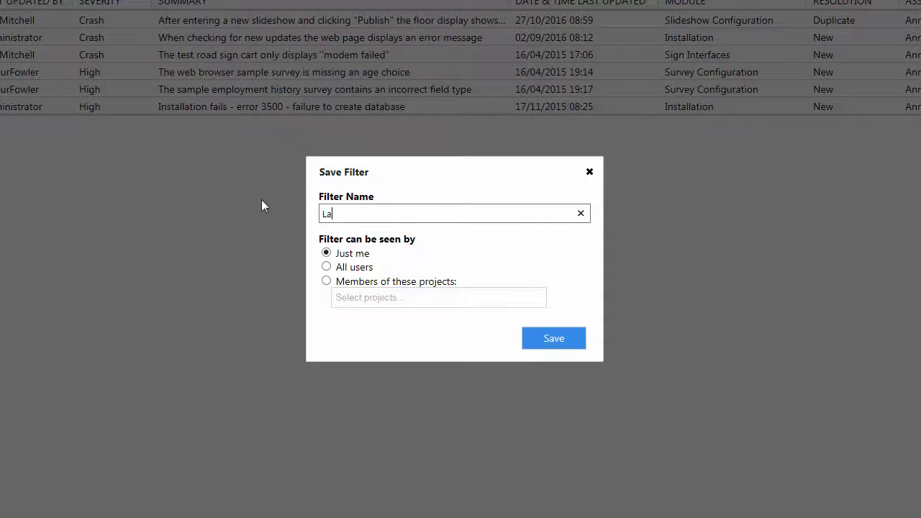
pyautogui.write('st Updat')
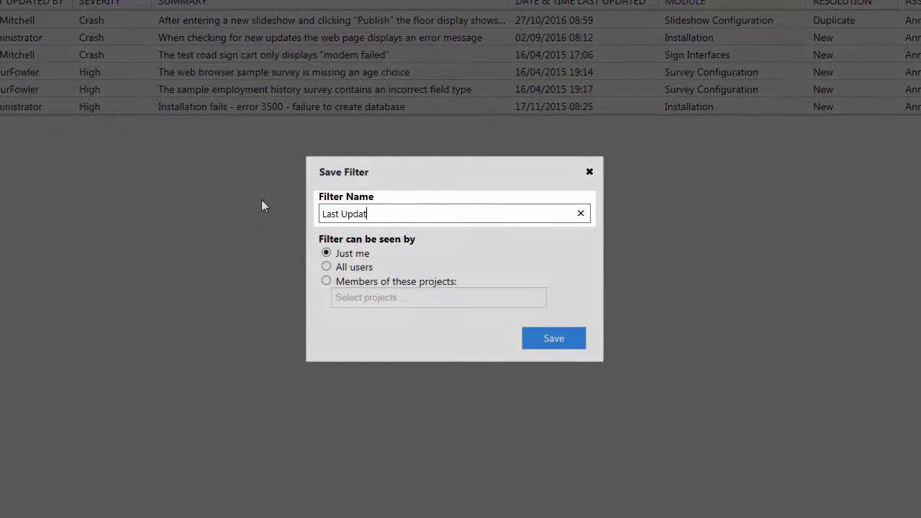
pyautogui.write('ed')
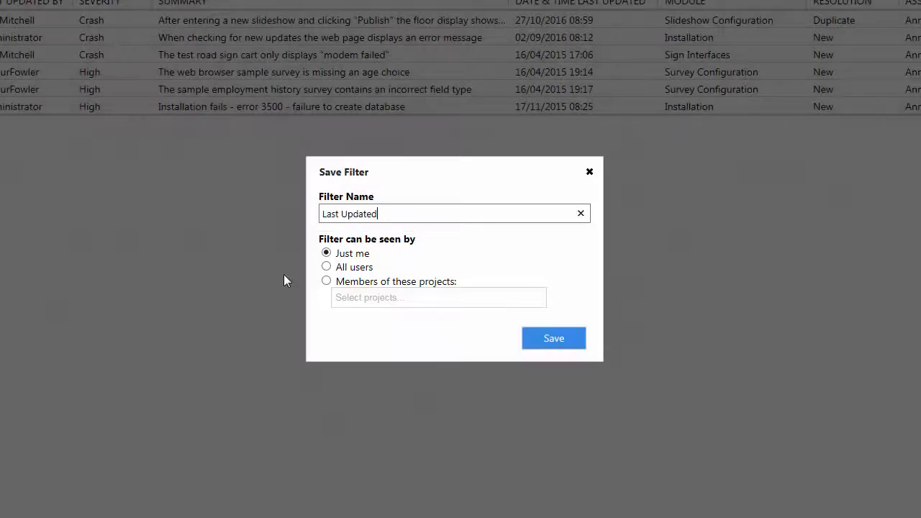
# Save the Last Updated filter, then search all issues for 'browser', listing 16 matches.
pyautogui.click(541, 339)
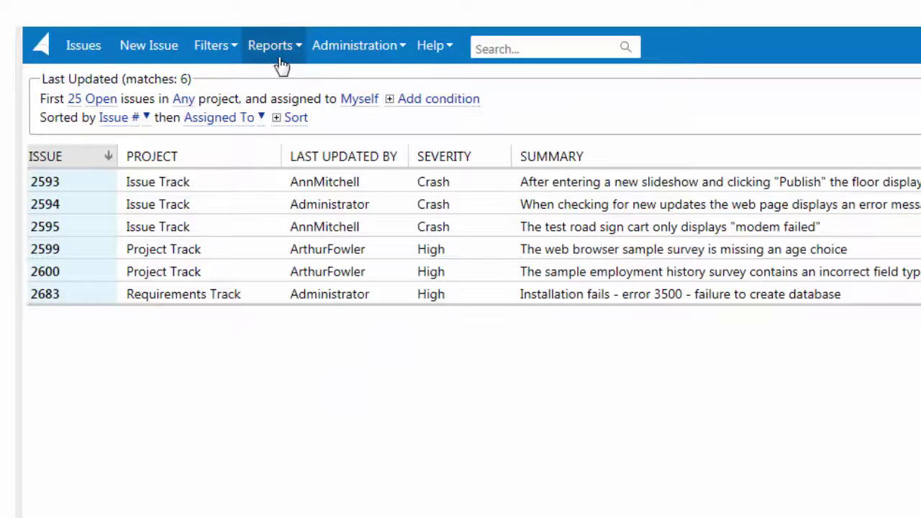
pyautogui.click(230, 46)
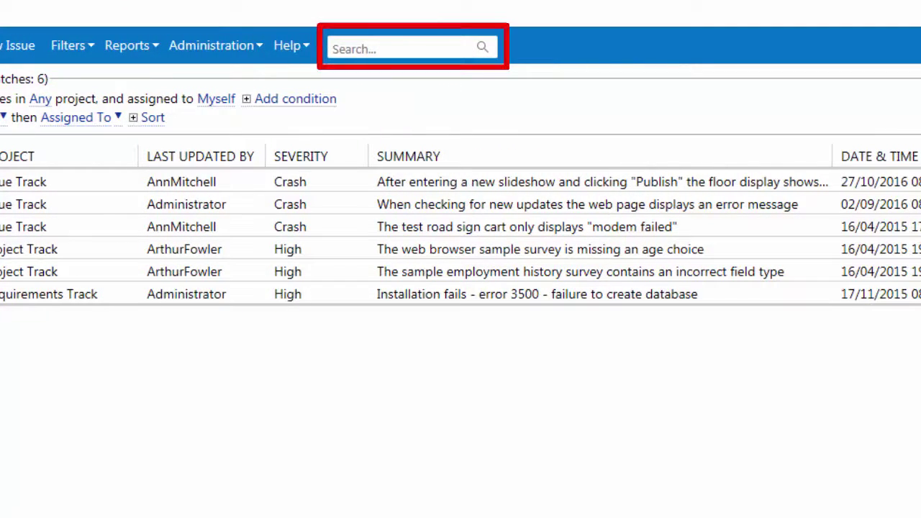
pyautogui.click(336, 51)
pyautogui.write('2')
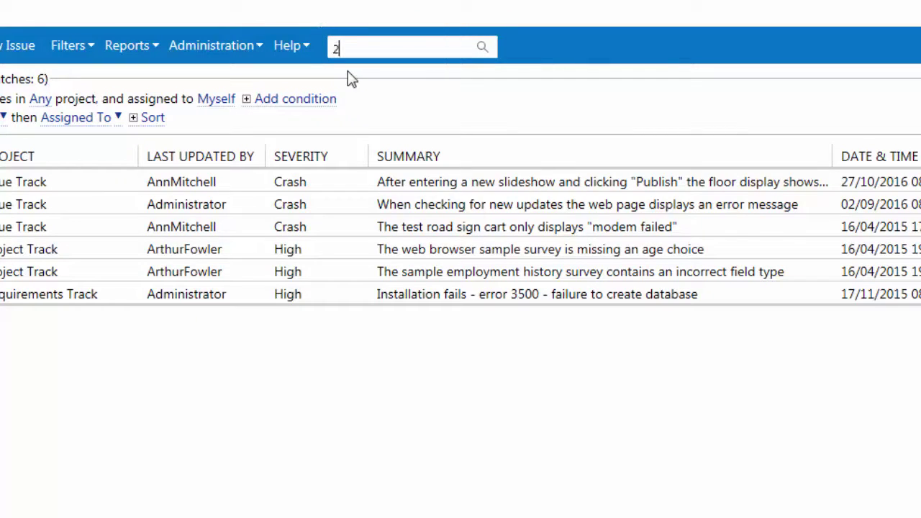
pyautogui.write('59')
pyautogui.press('Return')
pyautogui.write('wser')
pyautogui.press('Return')
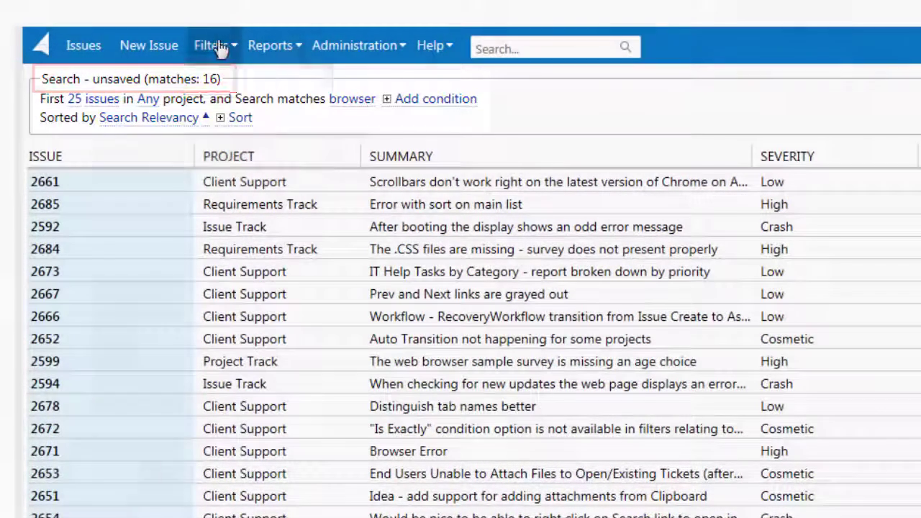
# Reload Assigned to me, narrow it to two 'browser' matches, then remove that search condition.
pyautogui.click(208, 45)
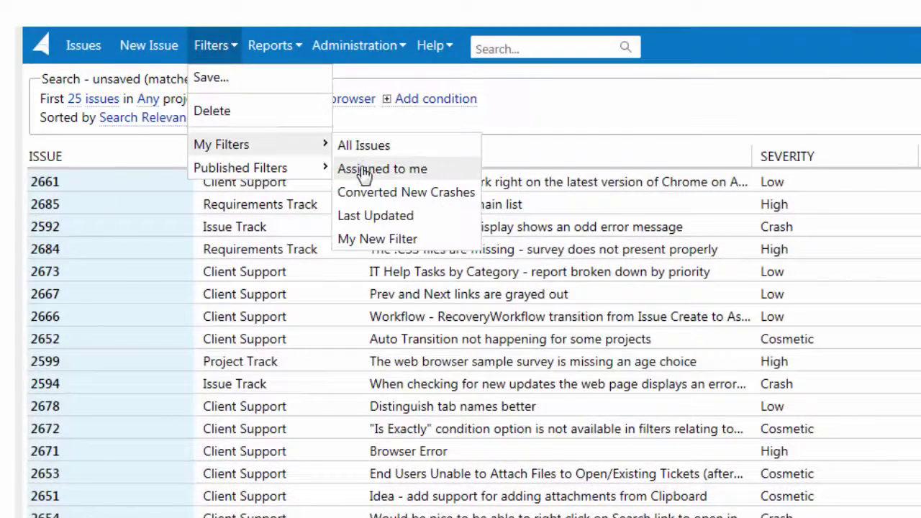
pyautogui.click(365, 170)
pyautogui.click(389, 101)
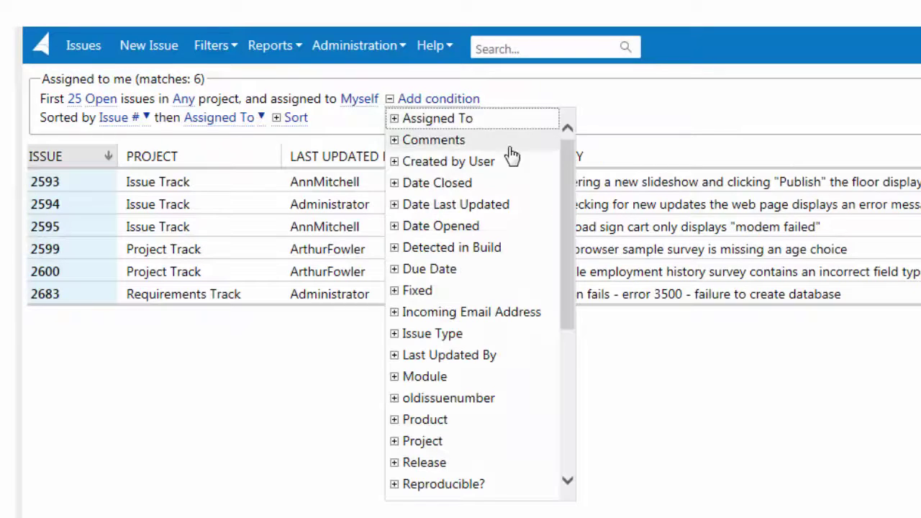
pyautogui.moveTo(569, 179); pyautogui.dragTo(569, 366)
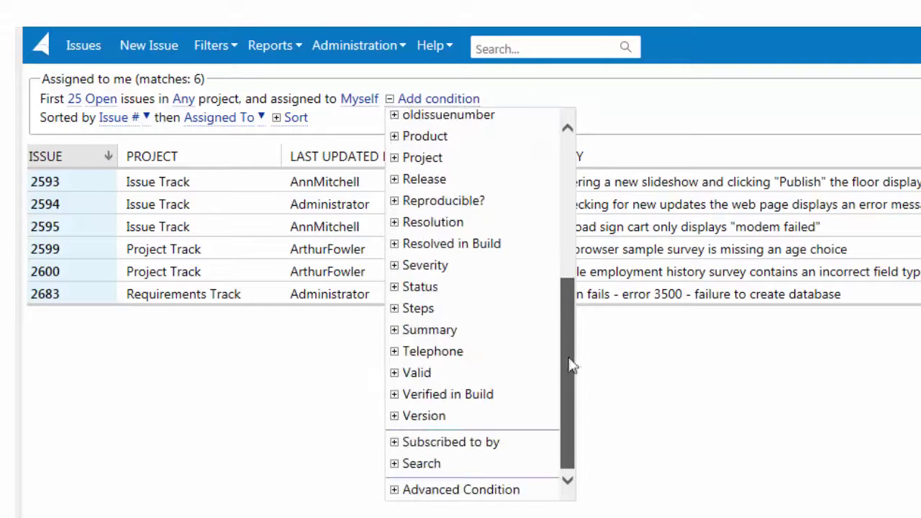
pyautogui.click(411, 465)
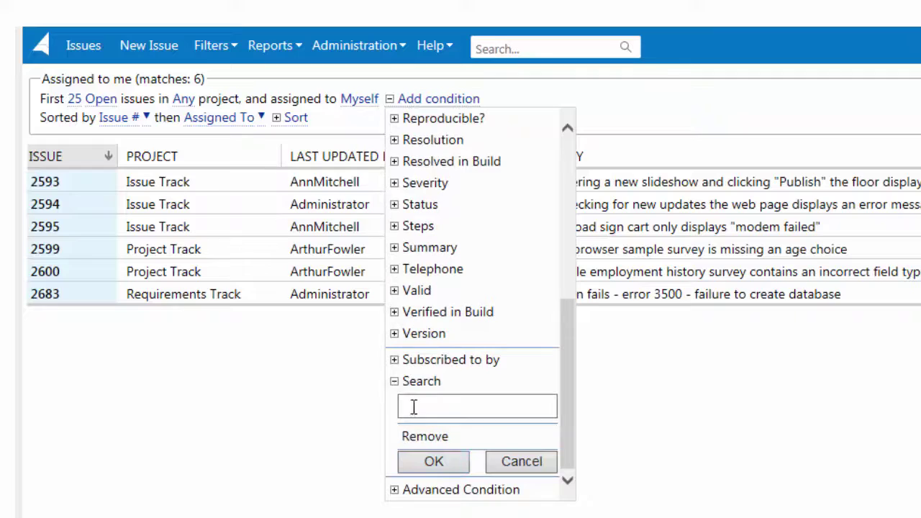
pyautogui.write('browse')
pyautogui.write('r')
pyautogui.press('Return')
pyautogui.click(519, 101)
pyautogui.click(532, 151)
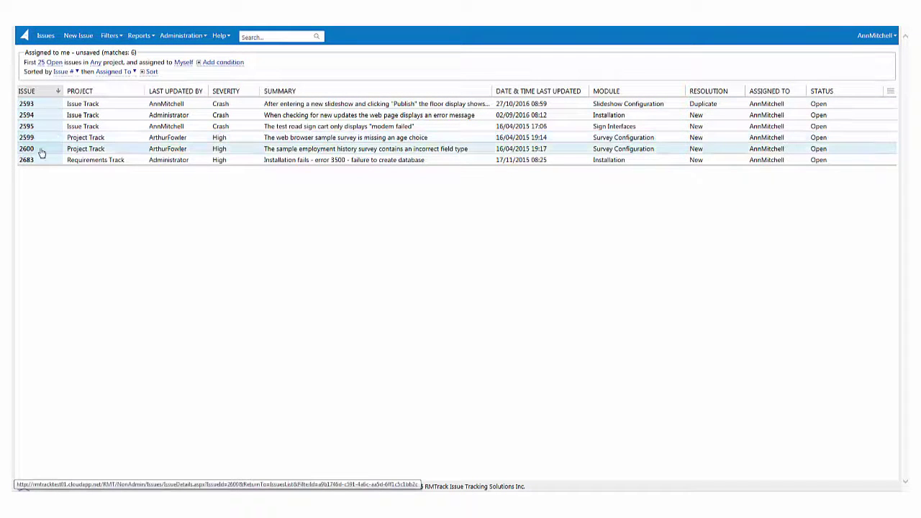
pyautogui.click(87, 126)
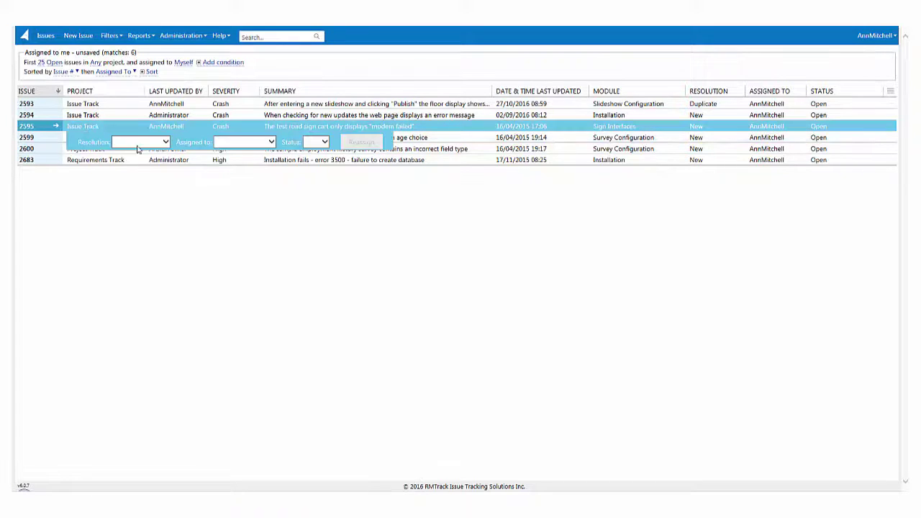
pyautogui.click(166, 142)
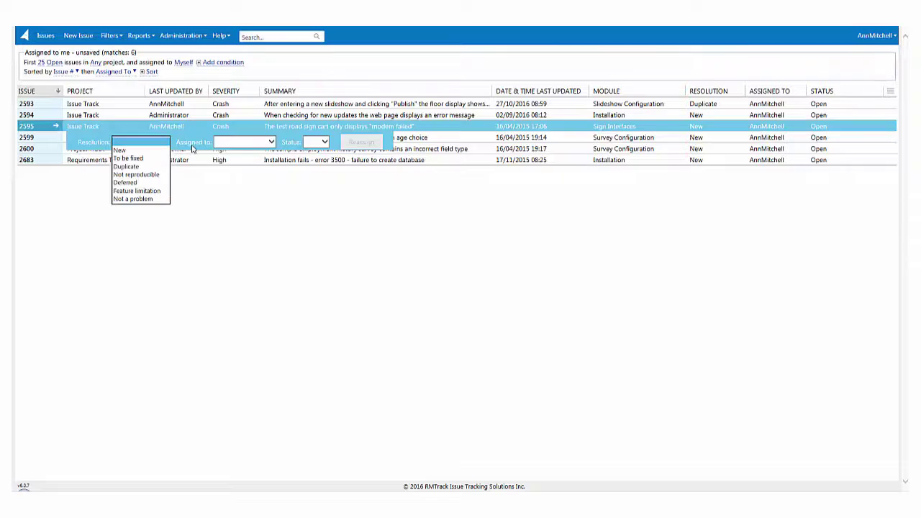
pyautogui.click(229, 142)
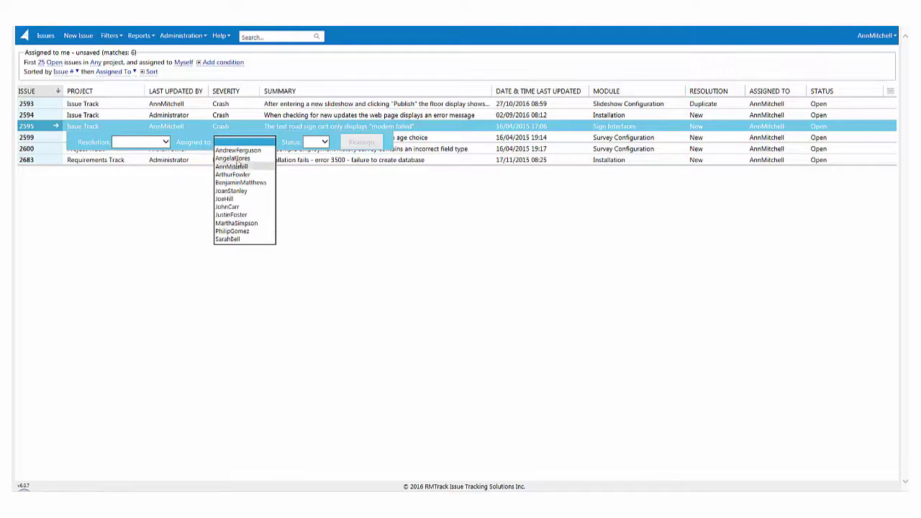
pyautogui.click(312, 146)
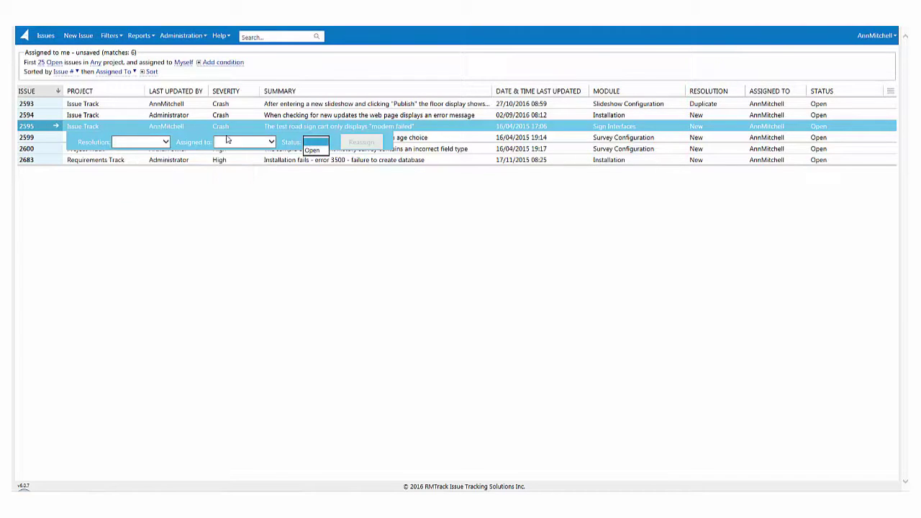
pyautogui.click(90, 126)
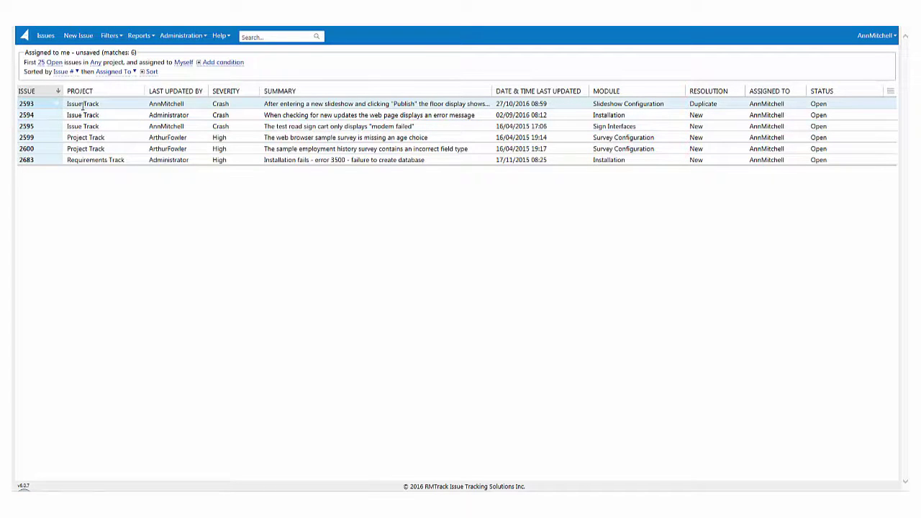
pyautogui.click(82, 107)
pyautogui.keyDown('ctrl'); pyautogui.click(82, 137); pyautogui.keyUp('ctrl')
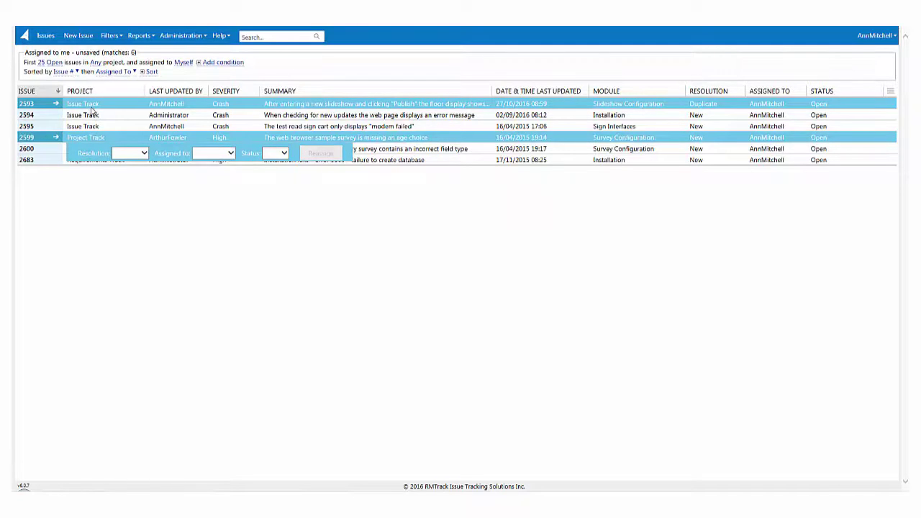
pyautogui.keyDown('shift'); pyautogui.click(93, 107); pyautogui.keyUp('shift')
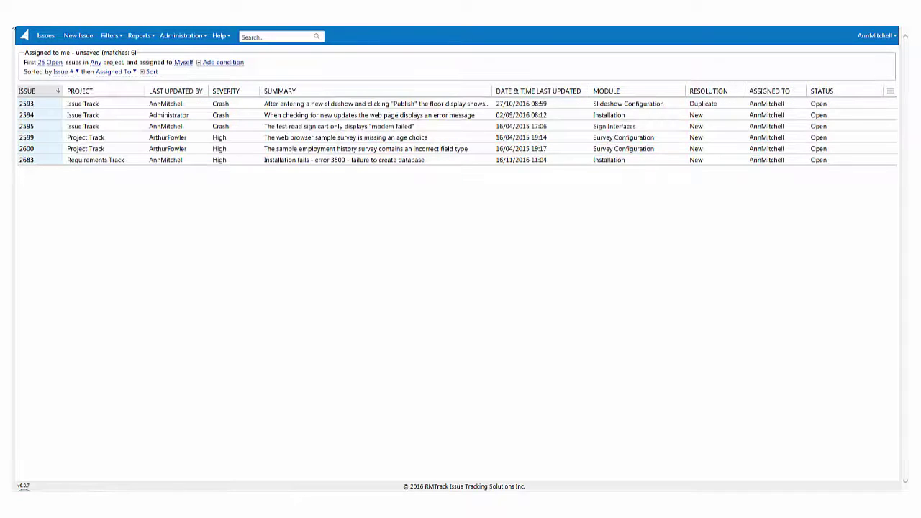
# Open issue #2594, check its issue types and due-date calendar, and untick Reproducible?
pyautogui.click(34, 123)
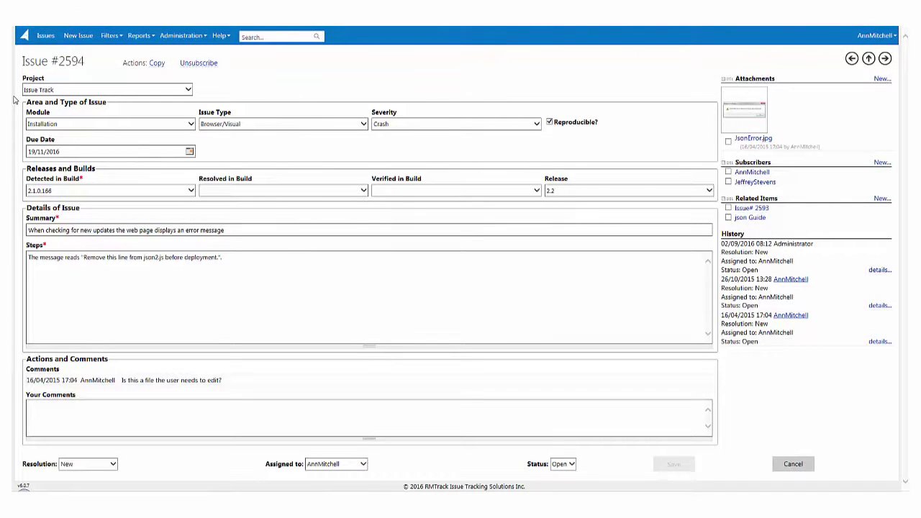
pyautogui.click(245, 126)
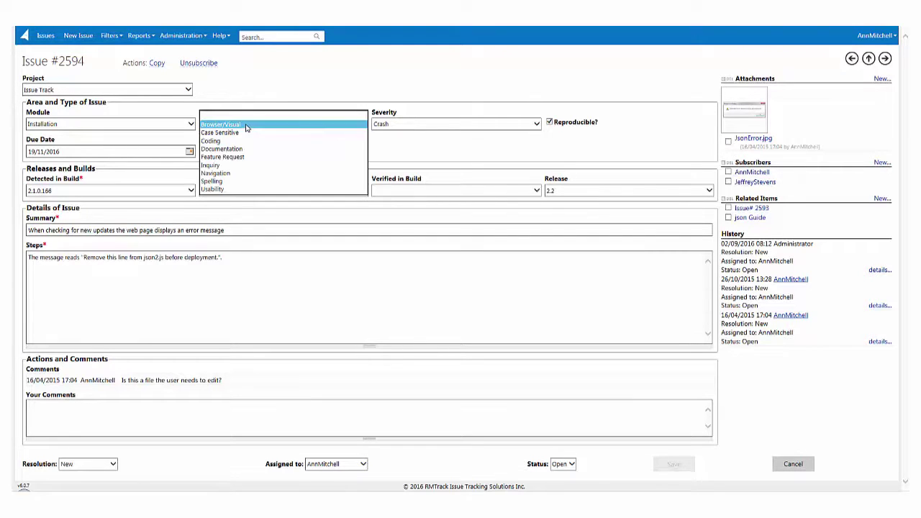
pyautogui.click(190, 153)
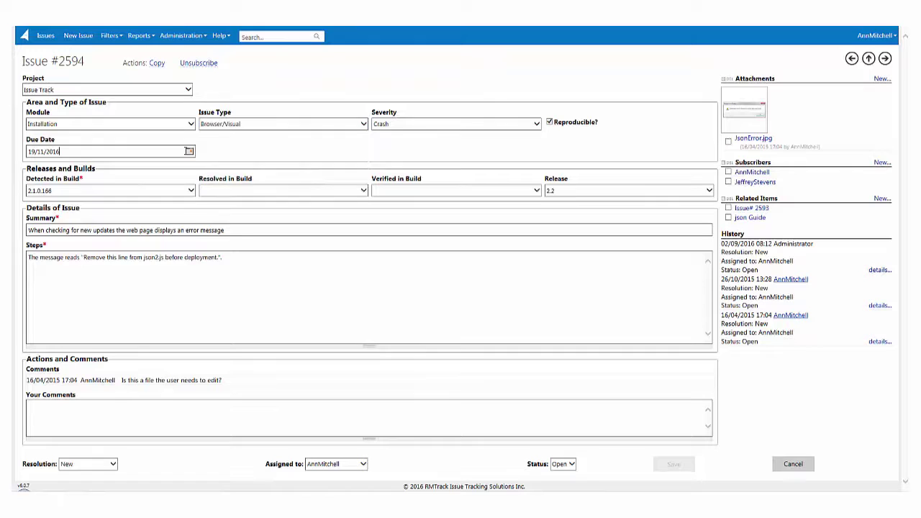
pyautogui.click(550, 123)
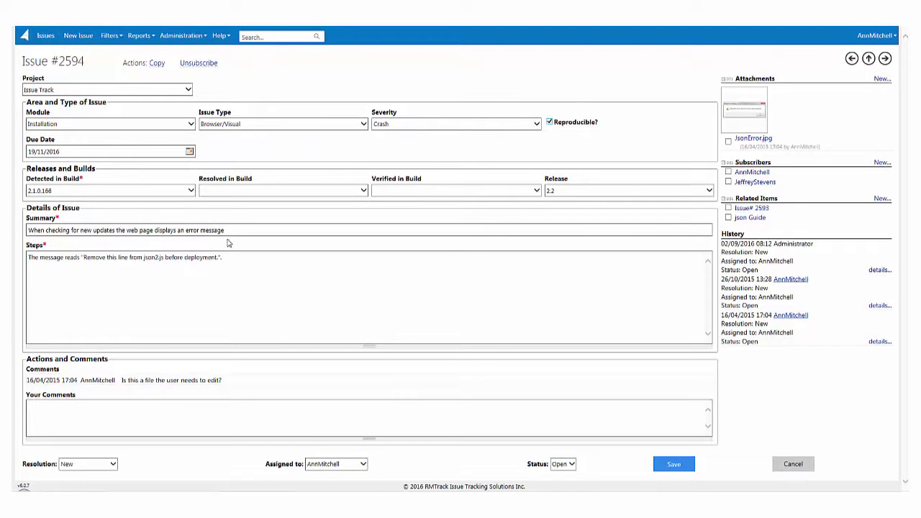
# Add the comment 'A new comment' to the issue and save it.
pyautogui.moveTo(224, 230); pyautogui.dragTo(177, 230)
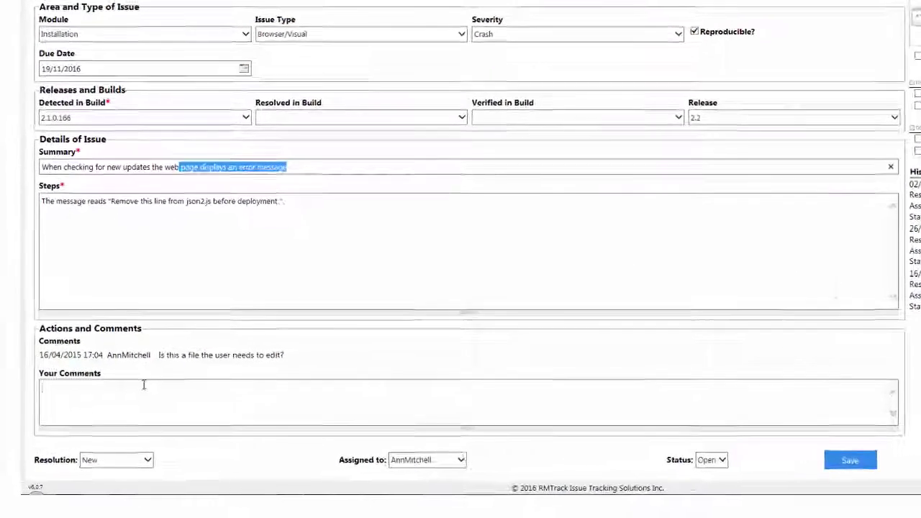
pyautogui.click(144, 385)
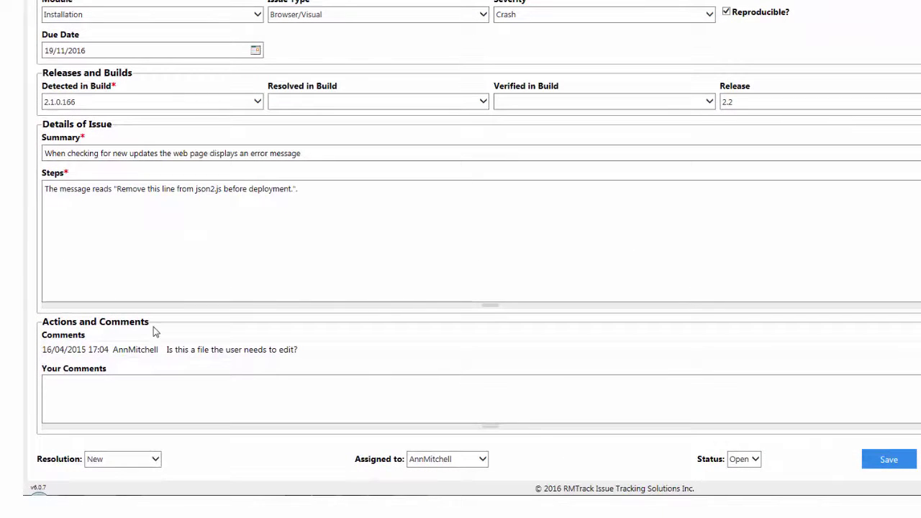
pyautogui.write('A new')
pyautogui.write(' comment')
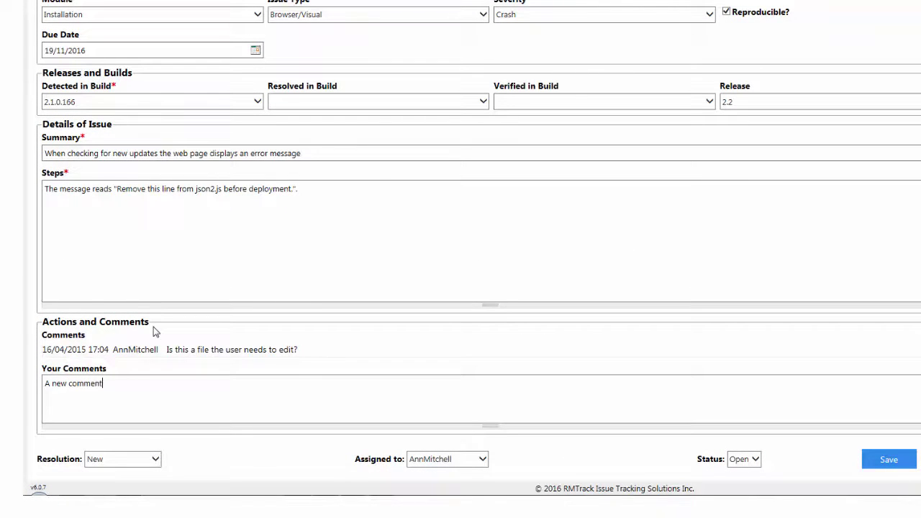
pyautogui.click(867, 460)
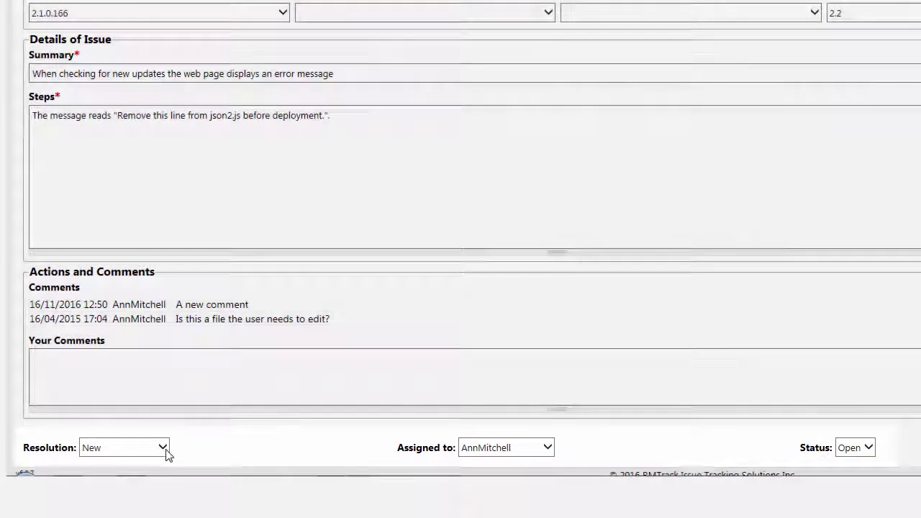
# Review the Resolution, Assigned to and Status choices, leaving the status unchanged.
pyautogui.click(164, 450)
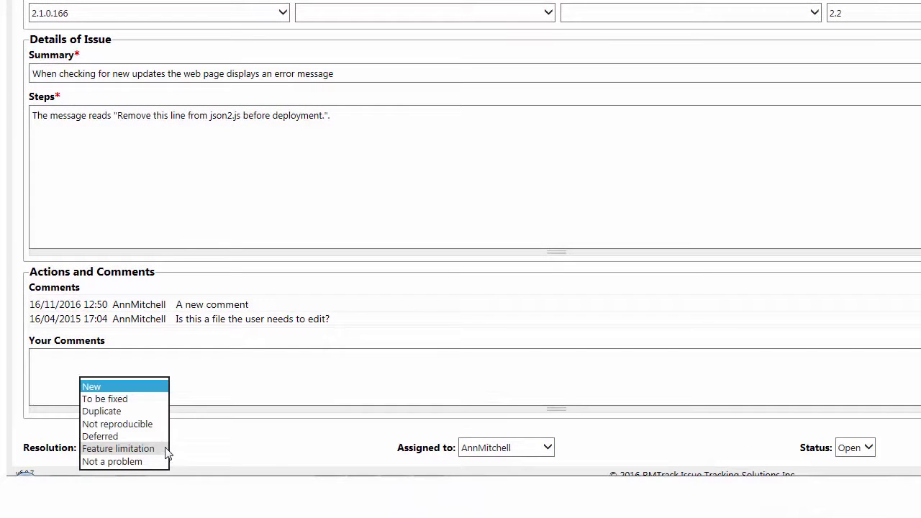
pyautogui.click(546, 448)
pyautogui.click(867, 450)
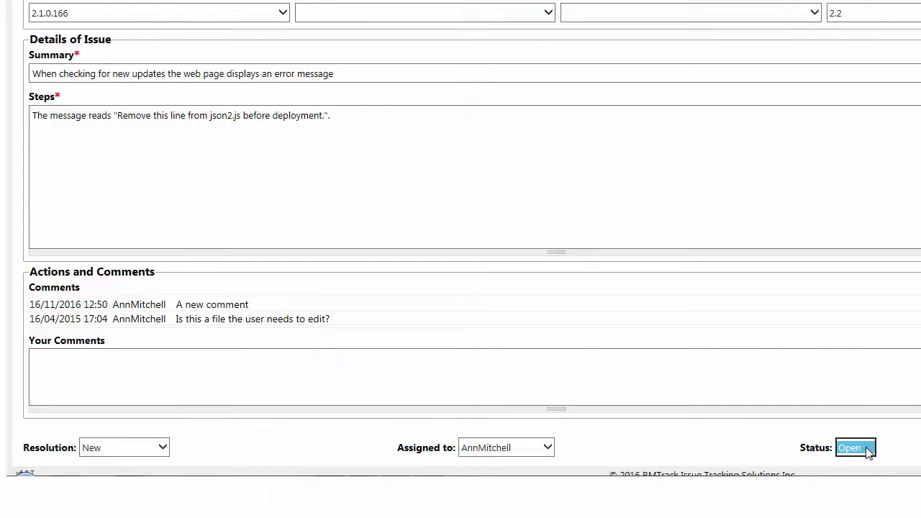
pyautogui.click(916, 454)
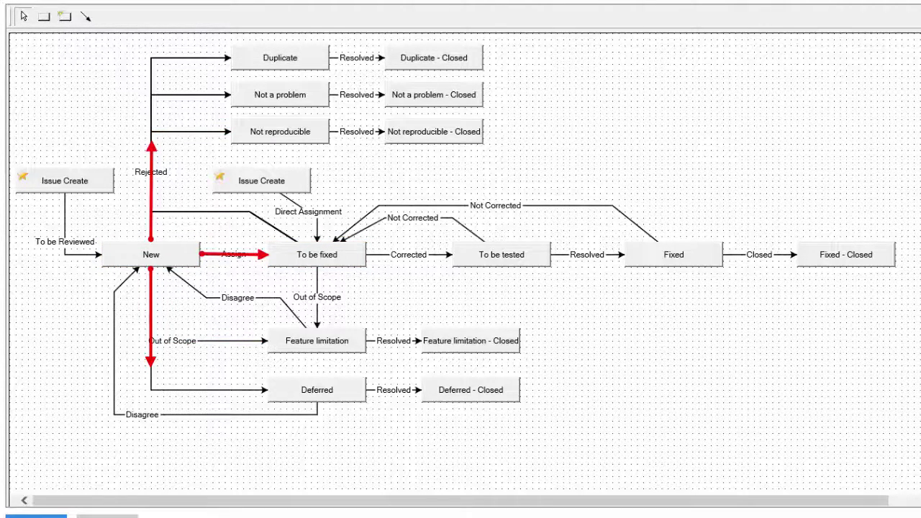
# Set Resolution to 'To be fixed' and keep the automatically chosen new assignee.
pyautogui.click(155, 471)
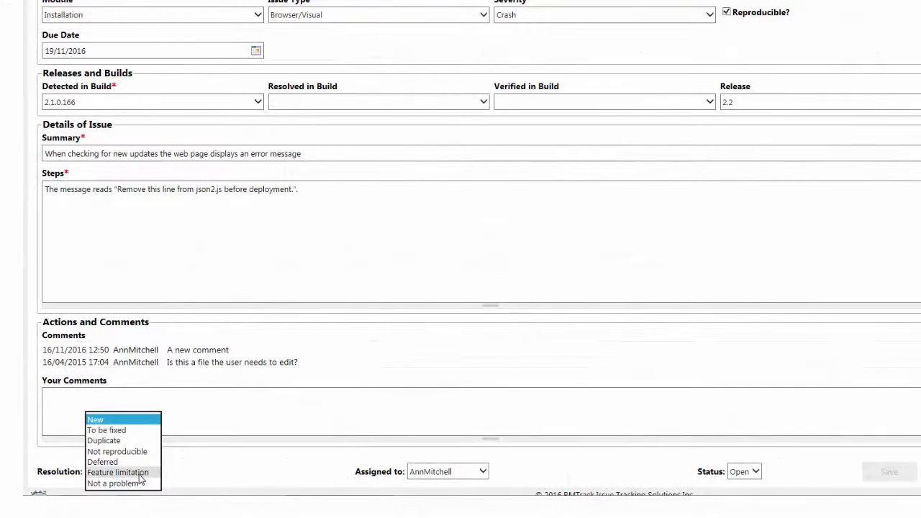
pyautogui.click(131, 430)
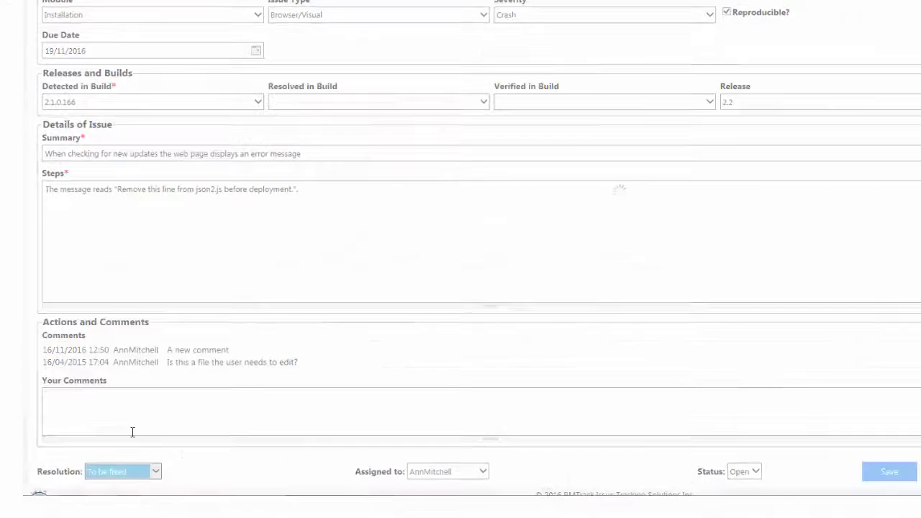
pyautogui.click(454, 469)
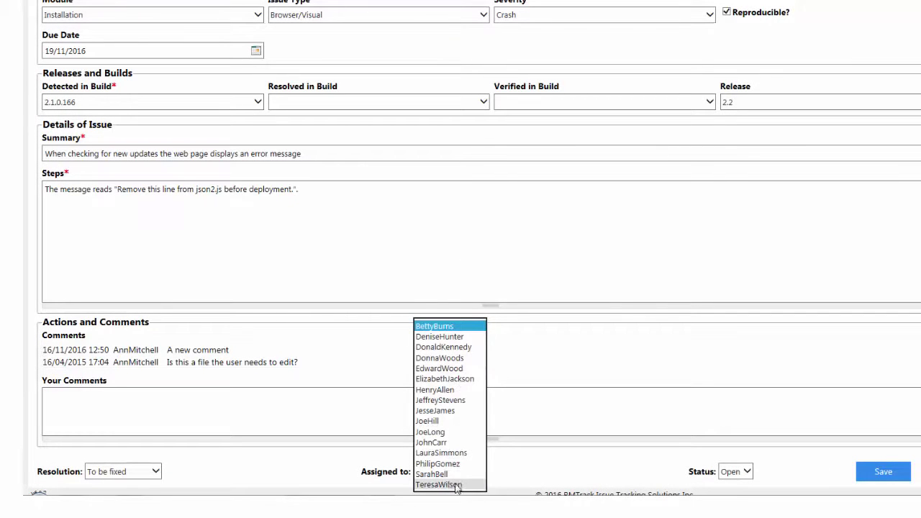
pyautogui.click(507, 493)
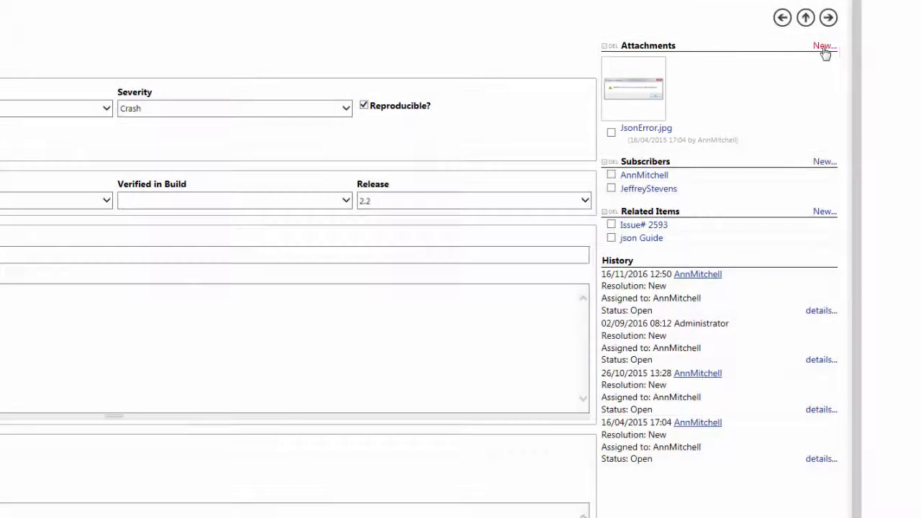
# Upload ErrorMessageLog.docx as a new attachment on issue 2594.
pyautogui.click(823, 48)
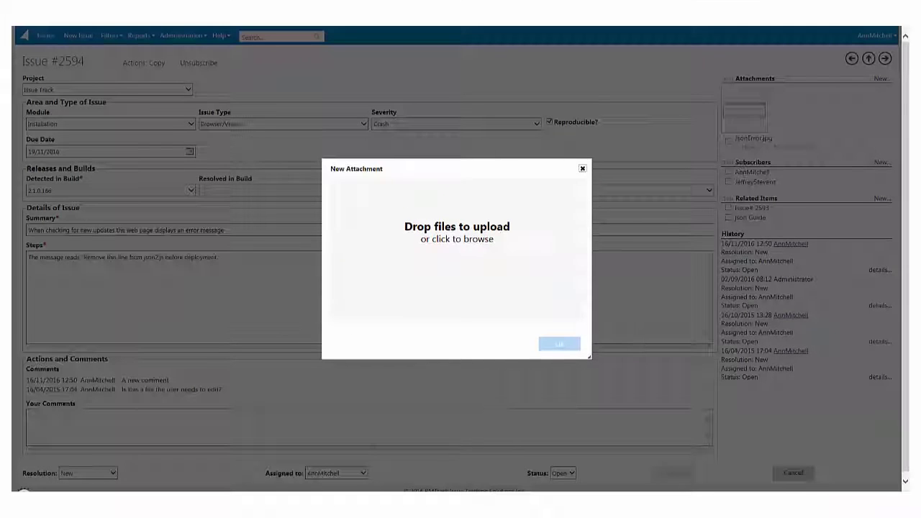
pyautogui.moveTo(780, 189); pyautogui.dragTo(452, 245)
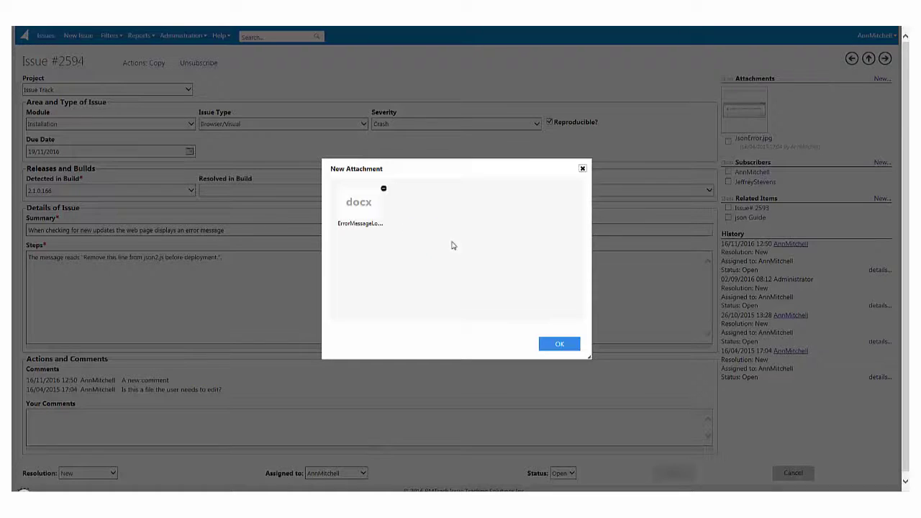
pyautogui.click(551, 343)
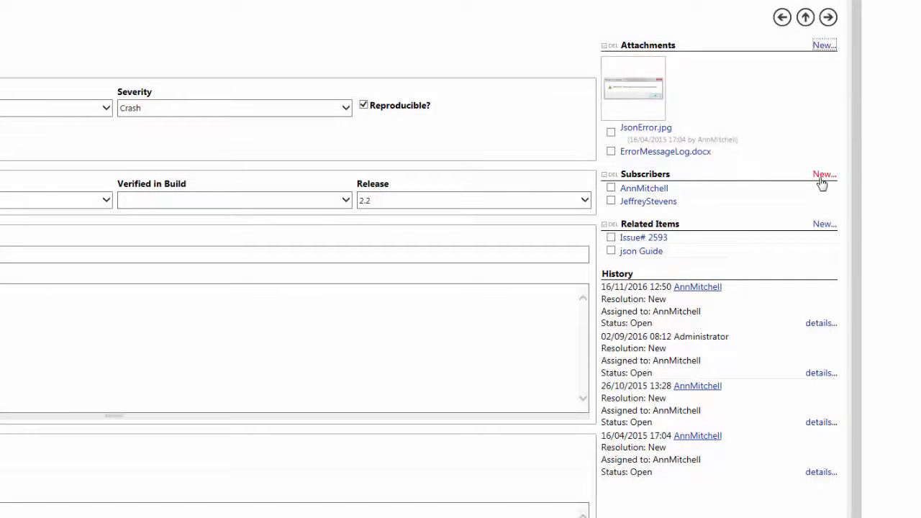
# Add another user from the list as a third subscriber to the issue.
pyautogui.click(822, 177)
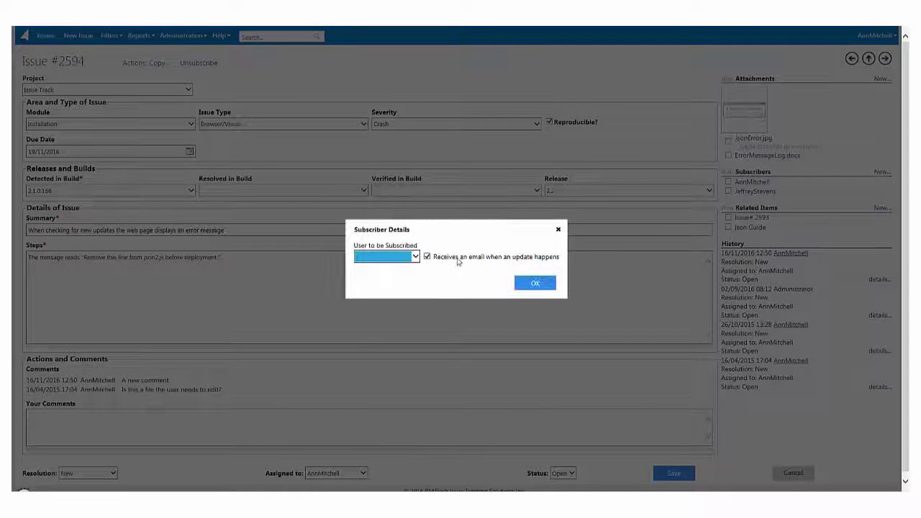
pyautogui.click(416, 256)
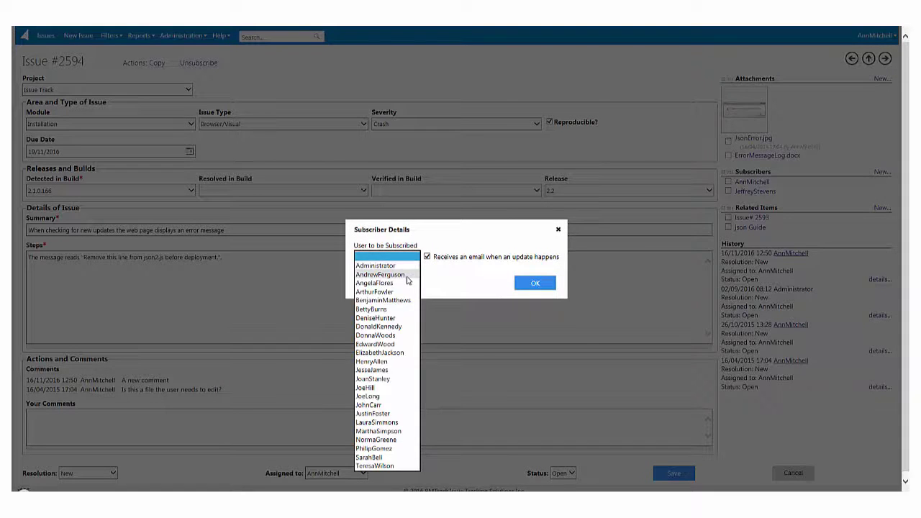
pyautogui.click(389, 274)
pyautogui.click(533, 284)
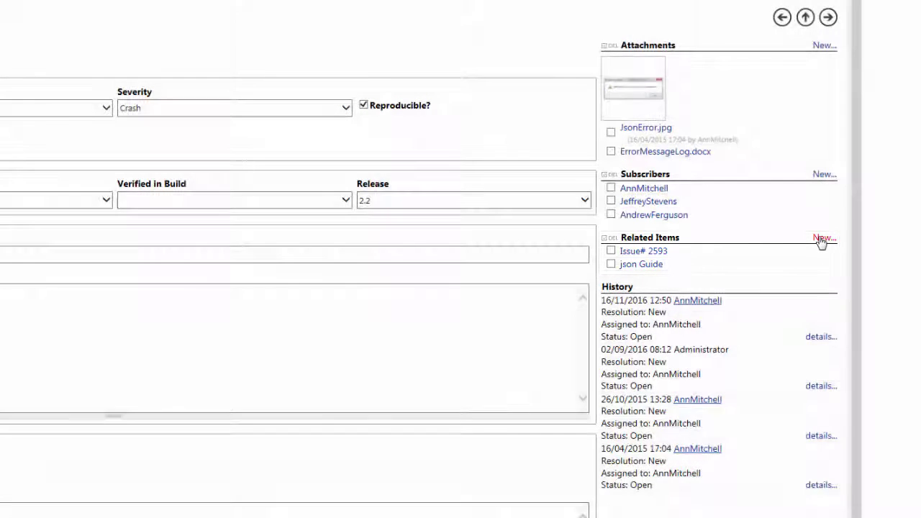
# Add issue #2596 as a related item of issue 2594.
pyautogui.click(821, 239)
pyautogui.click(409, 237)
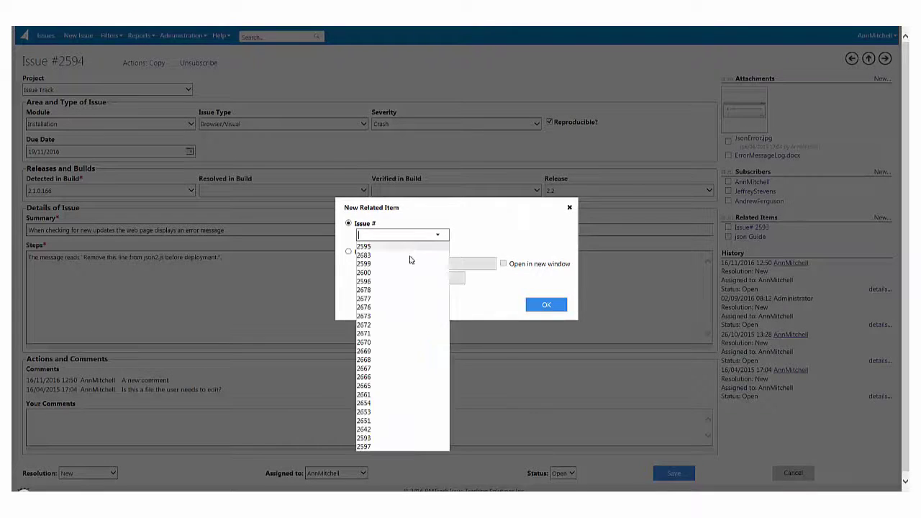
pyautogui.click(416, 281)
pyautogui.click(545, 308)
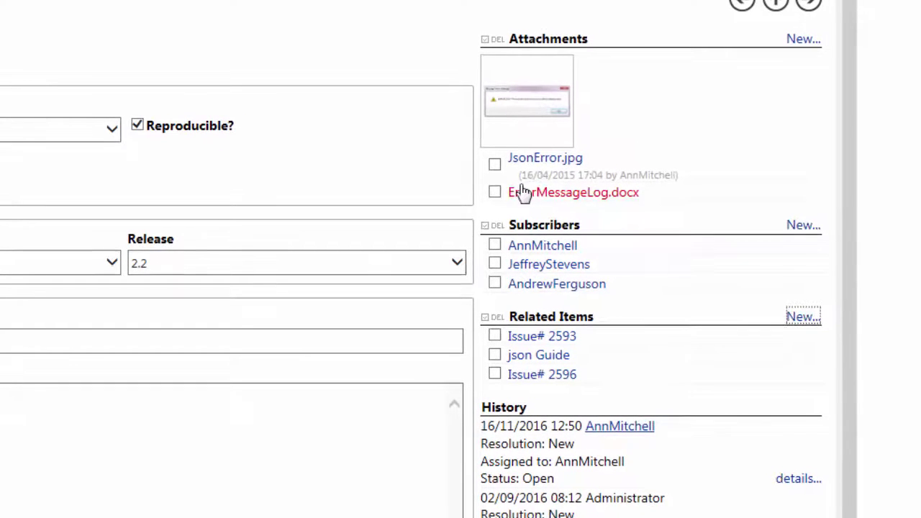
# Tick DEL for the new log attachment, new subscriber and related issue 2596.
pyautogui.click(497, 192)
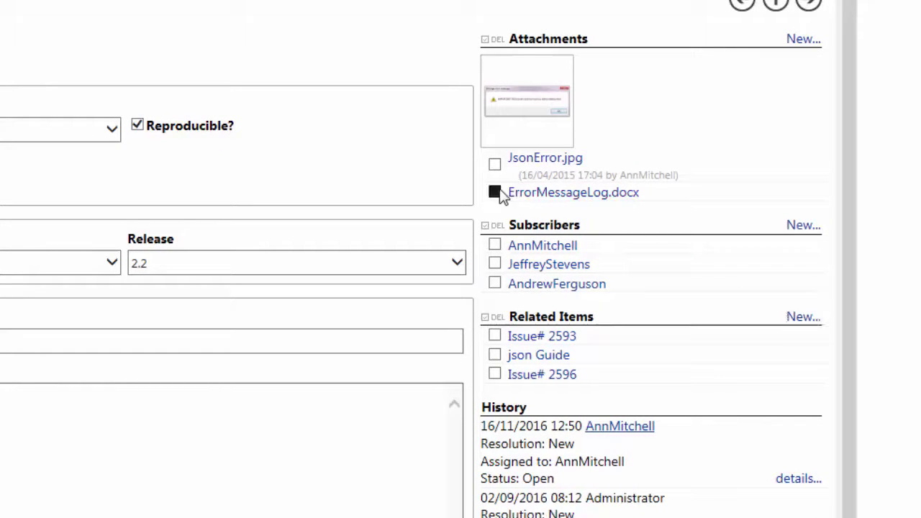
pyautogui.click(495, 284)
pyautogui.click(495, 375)
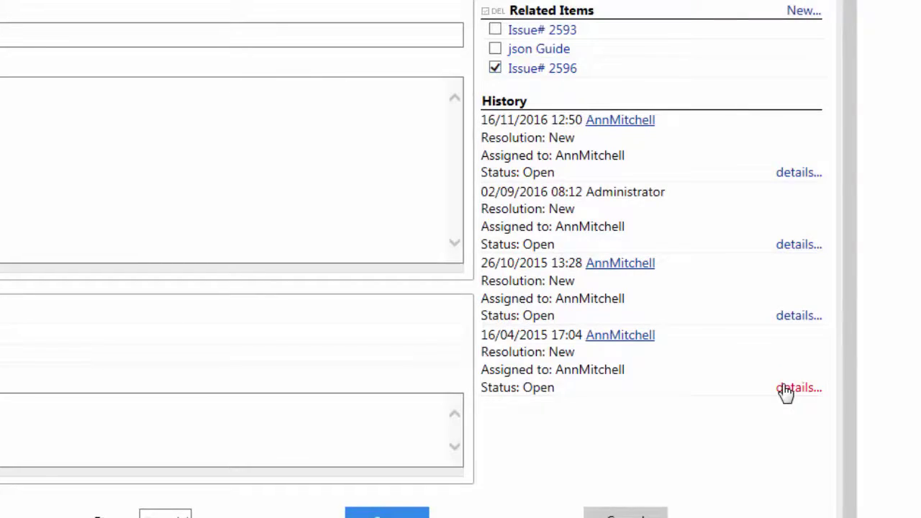
pyautogui.click(784, 389)
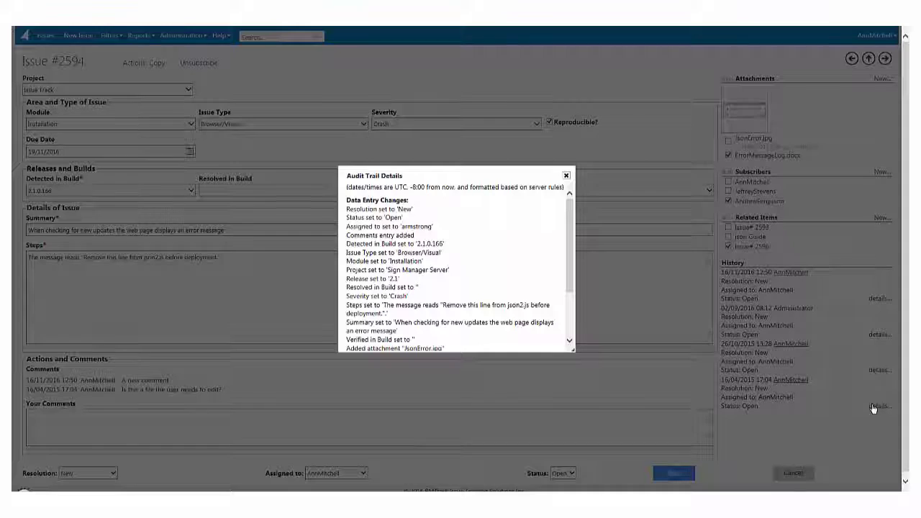
pyautogui.click(566, 176)
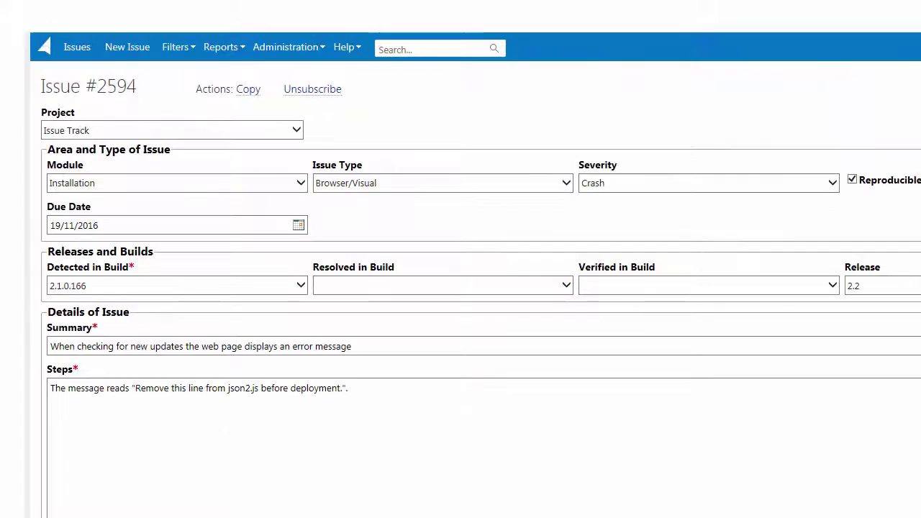
# Open Help for this page, then browse Issues List and Administration to Contact Information.
pyautogui.click(352, 49)
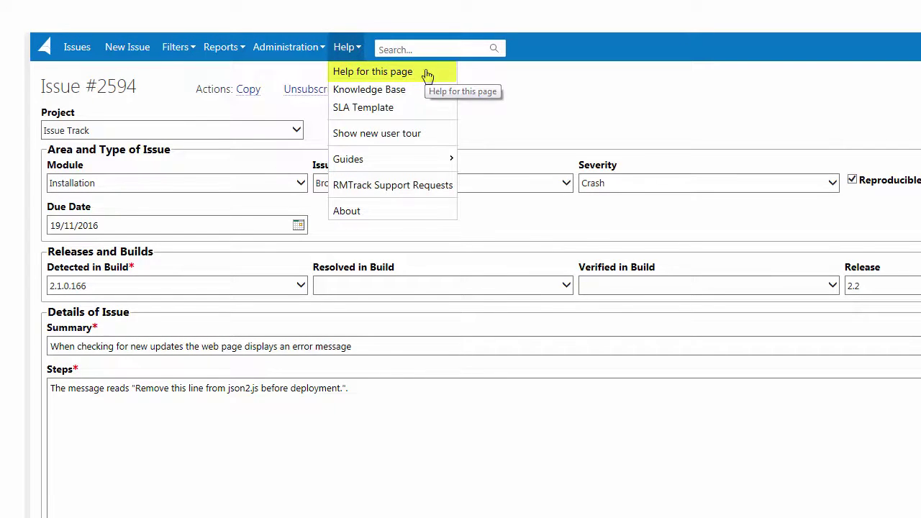
pyautogui.click(427, 74)
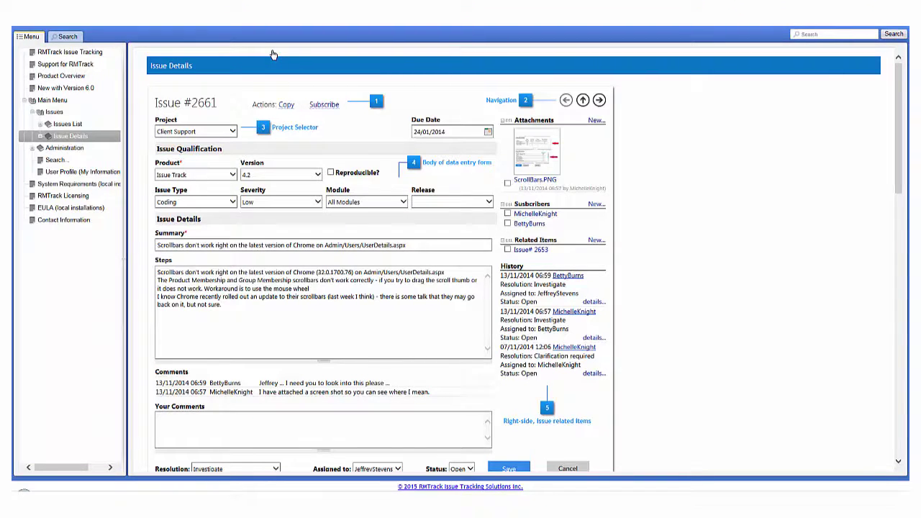
pyautogui.click(66, 126)
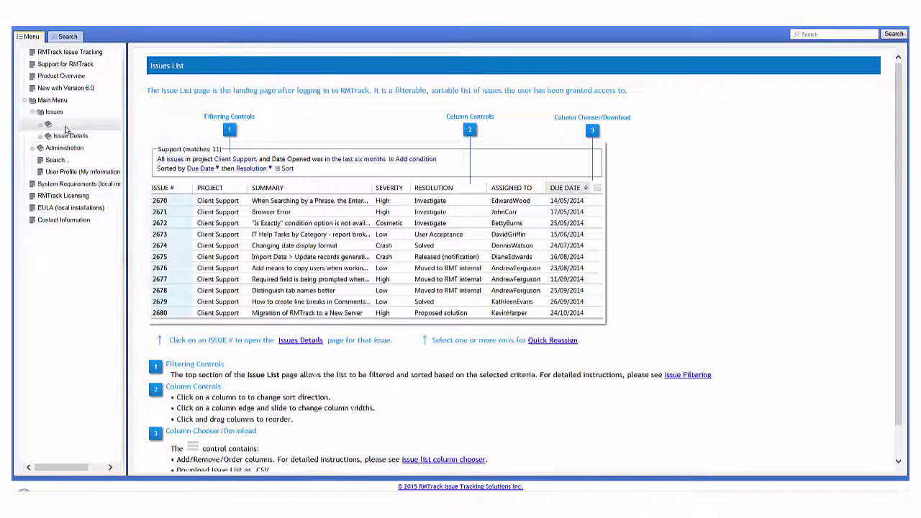
pyautogui.click(33, 147)
pyautogui.click(40, 284)
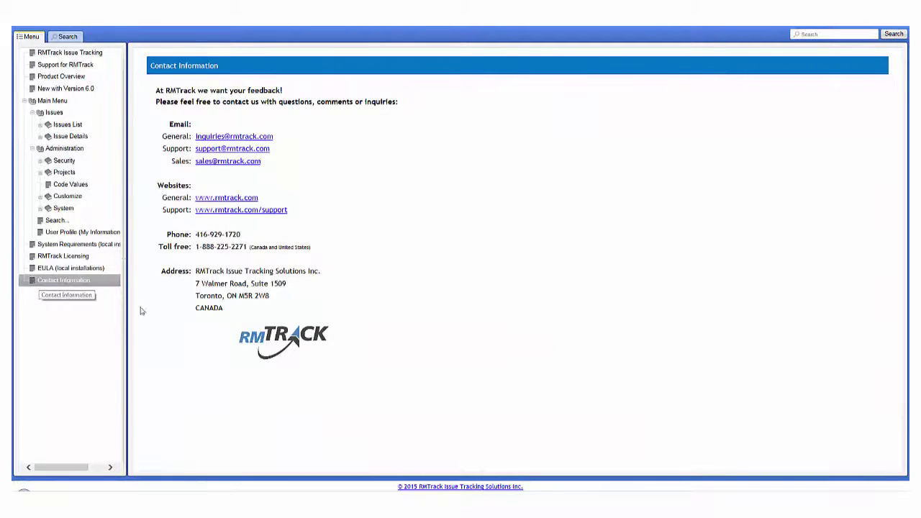